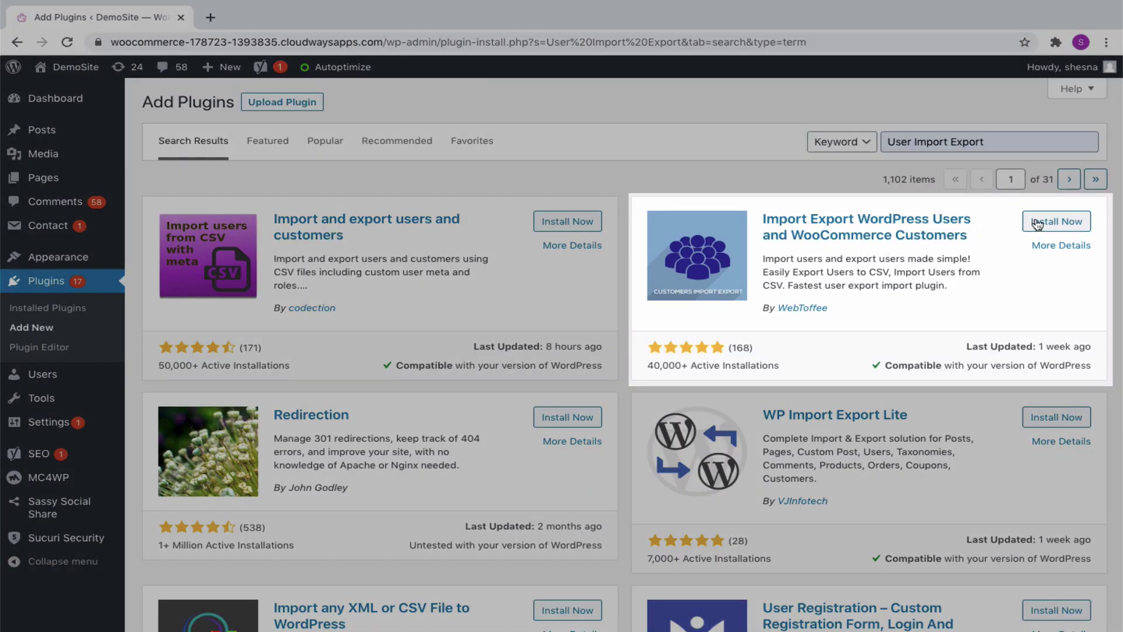
# Step: Install and activate the WebToffee User Import Export plugin
pyautogui.click(1057, 221)
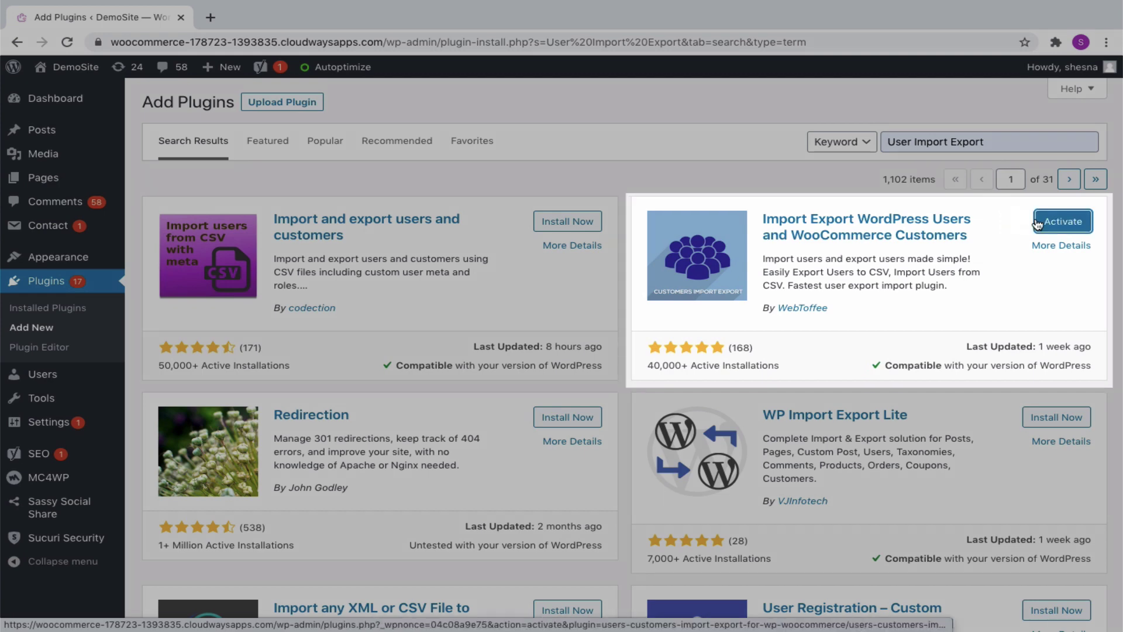
pyautogui.click(1071, 224)
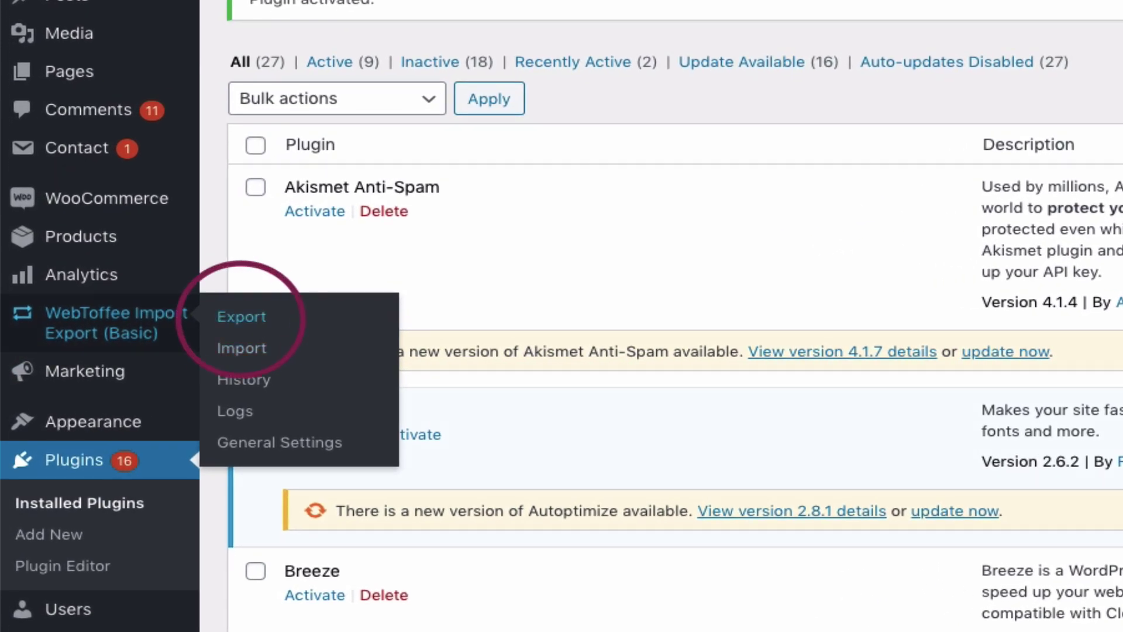
# Step: Start a new export with User/Customer chosen as the post type
pyautogui.click(242, 316)
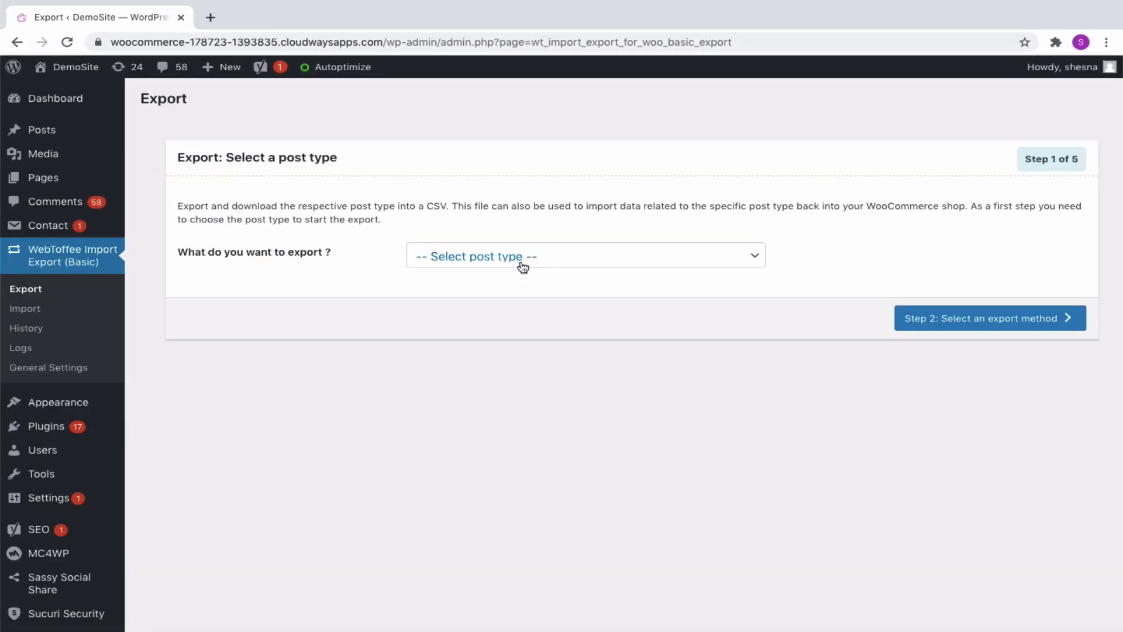
pyautogui.click(522, 267)
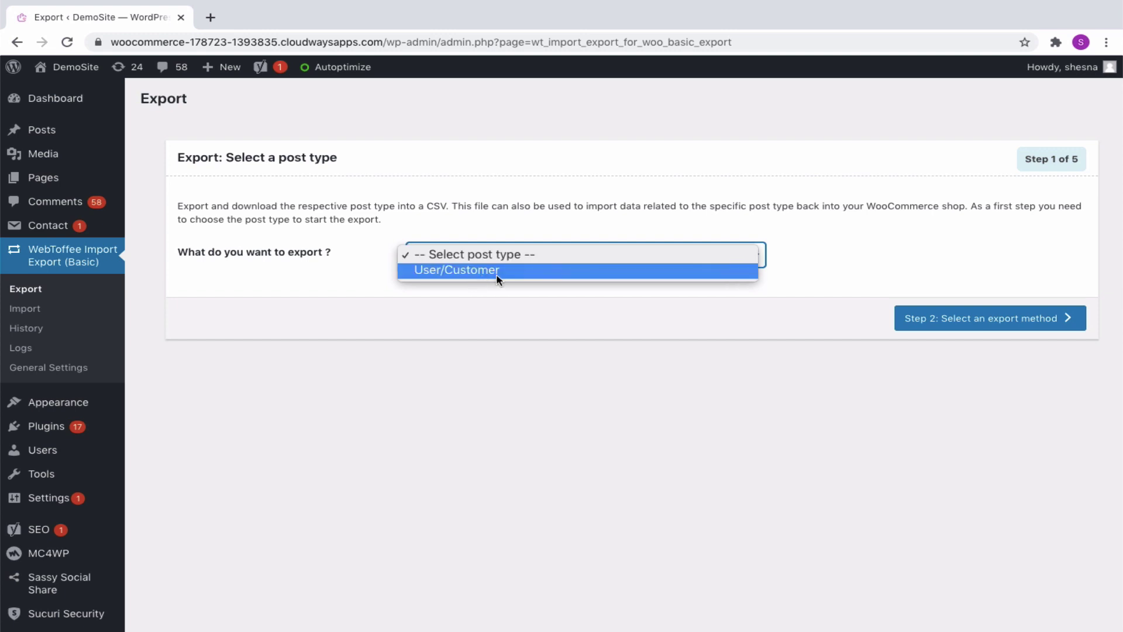
pyautogui.click(497, 271)
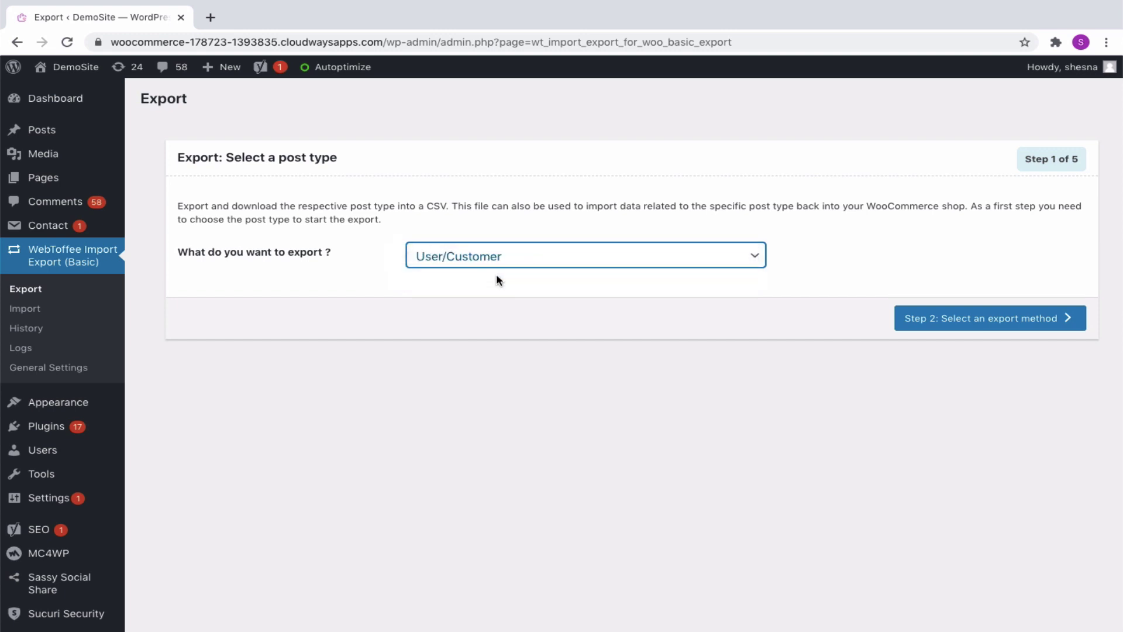
# Step: Try the Pre-saved template method with the saved 'Export template' selected
pyautogui.click(974, 325)
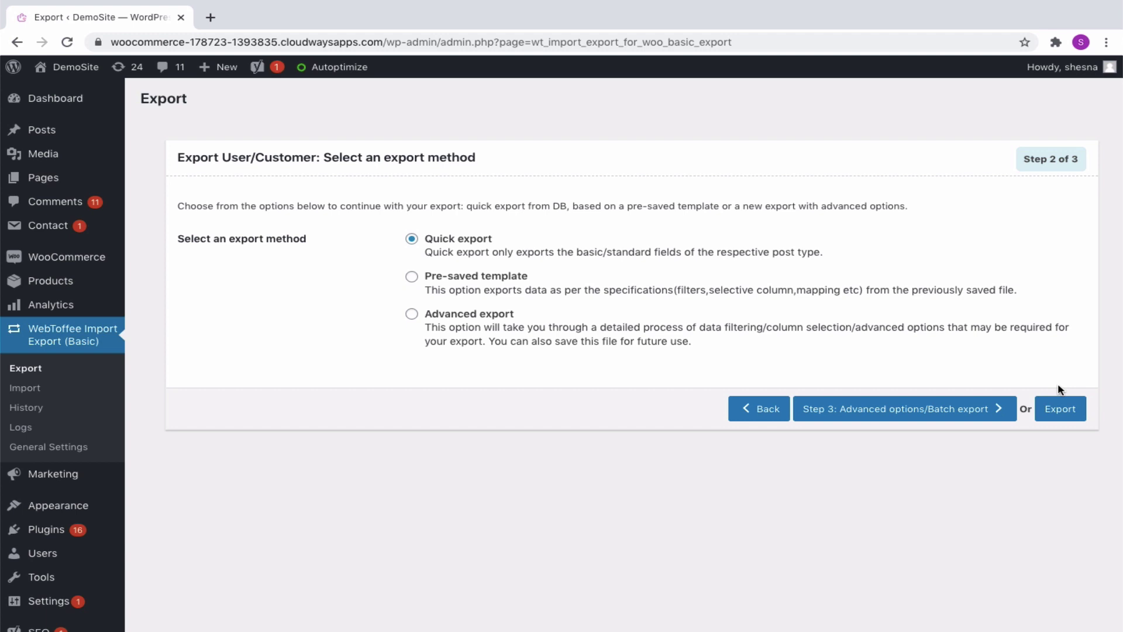
pyautogui.click(480, 283)
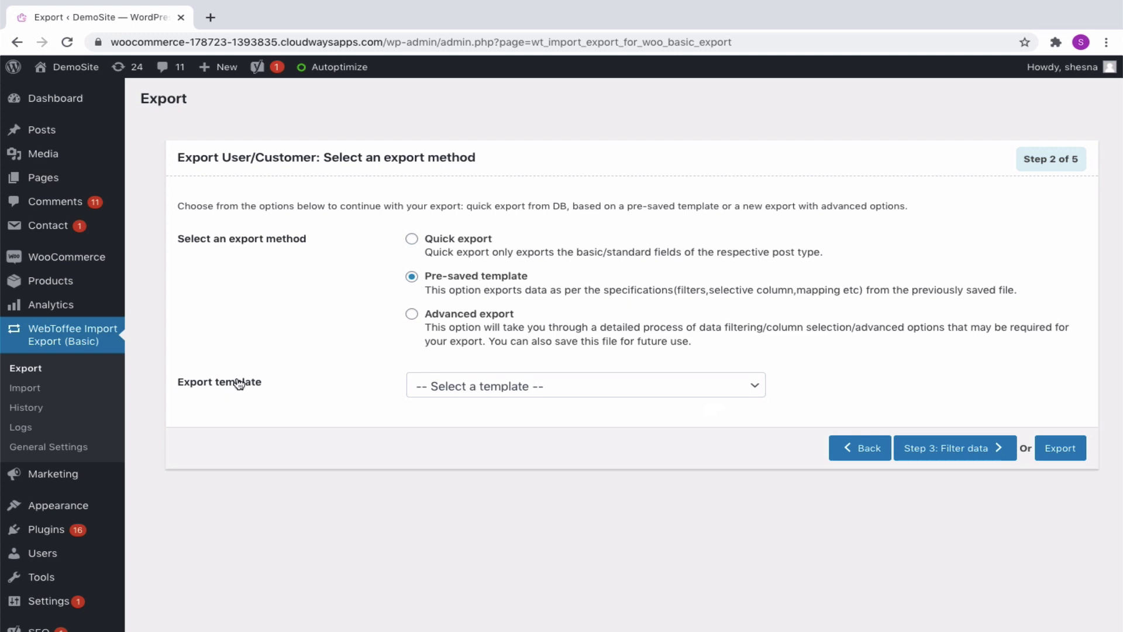
pyautogui.click(463, 396)
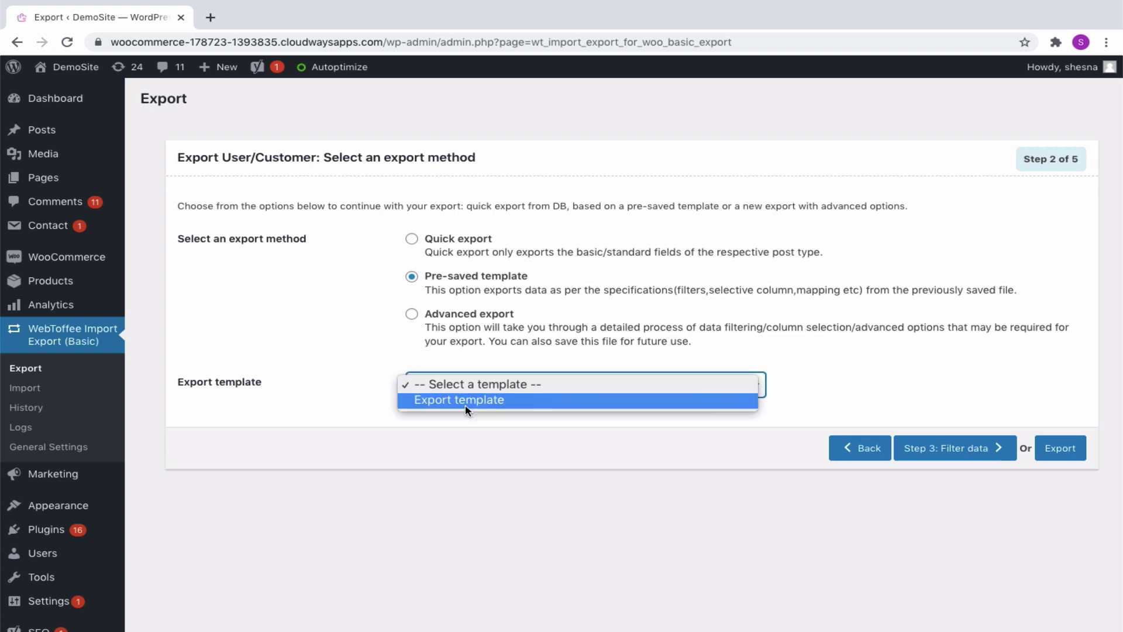
pyautogui.click(462, 400)
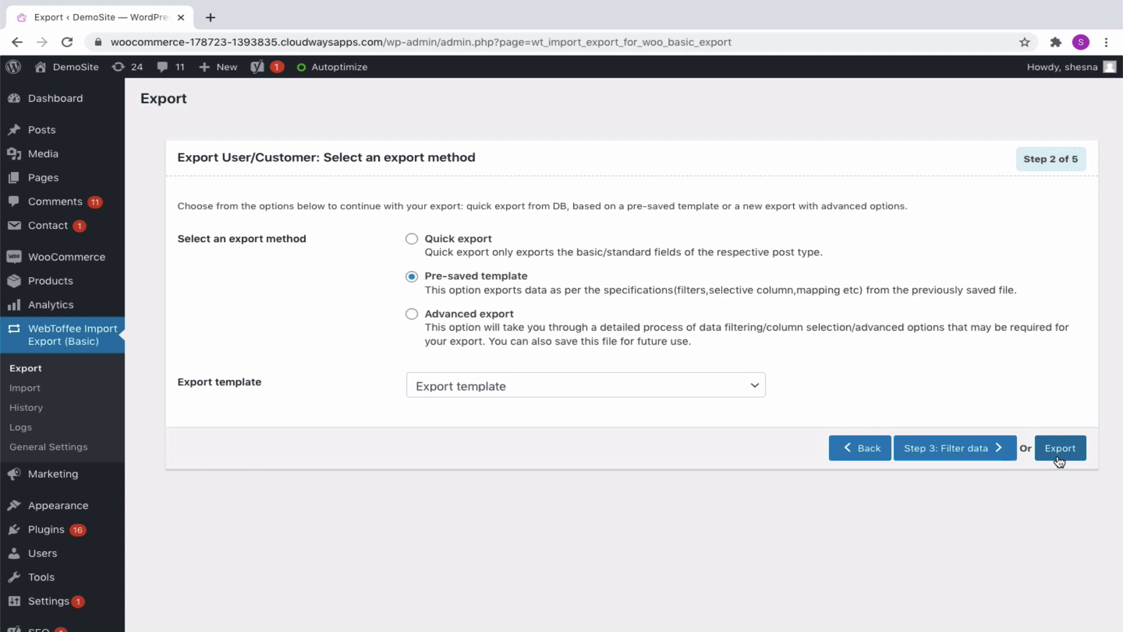
# Step: Switch to the Advanced export method and continue to filtering
pyautogui.click(472, 319)
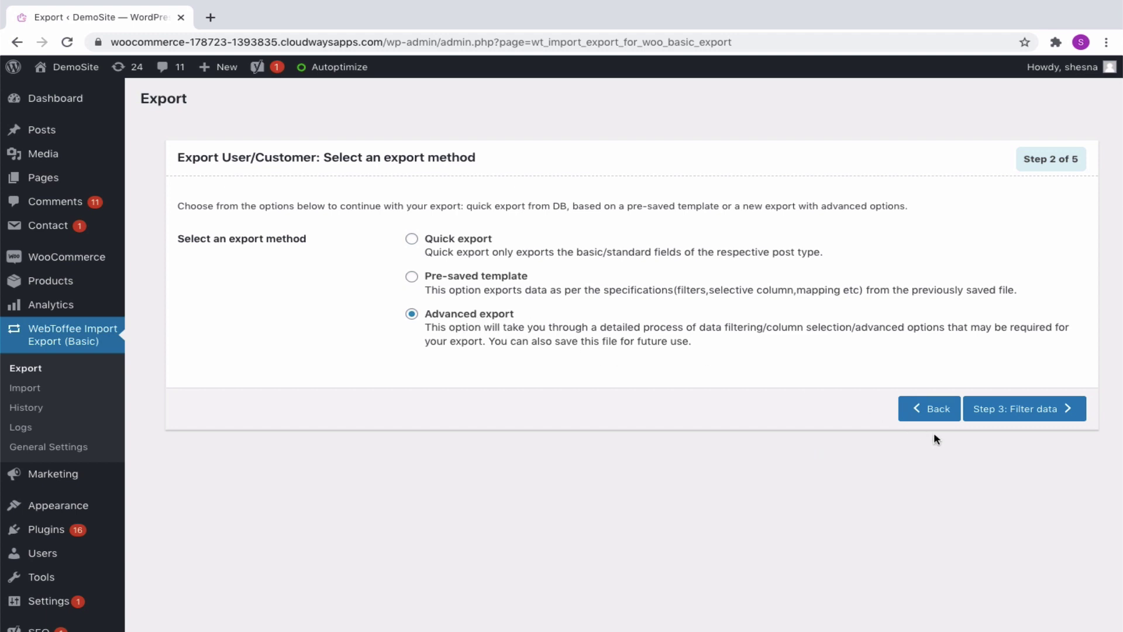
pyautogui.click(1007, 411)
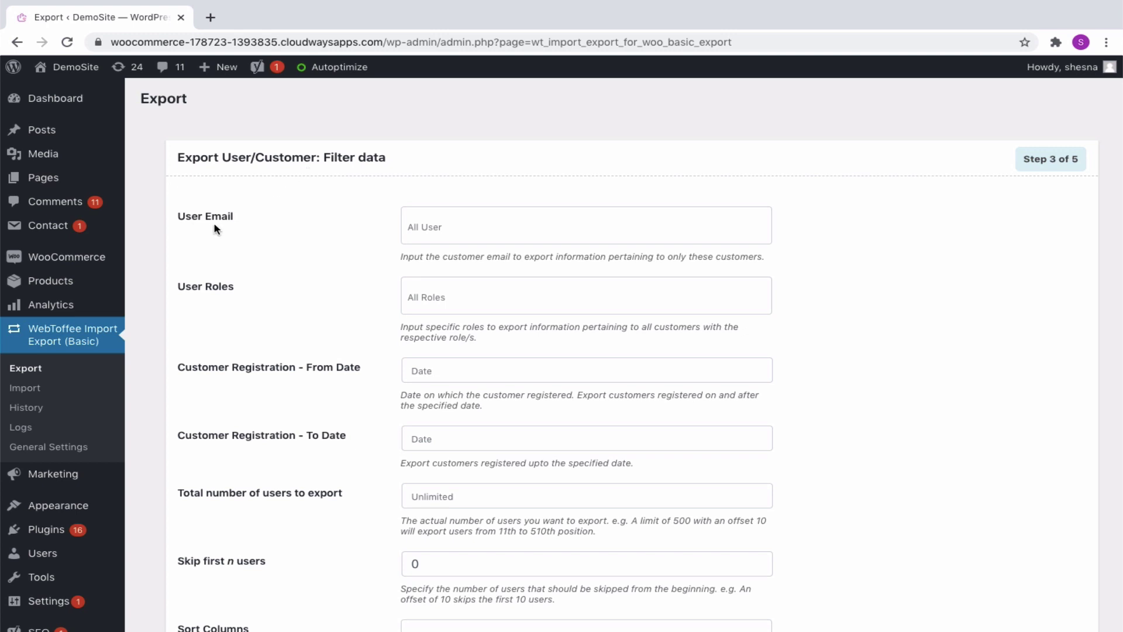
# Step: Try the User Email and User Roles filters, then clear them back to all users
pyautogui.click(449, 234)
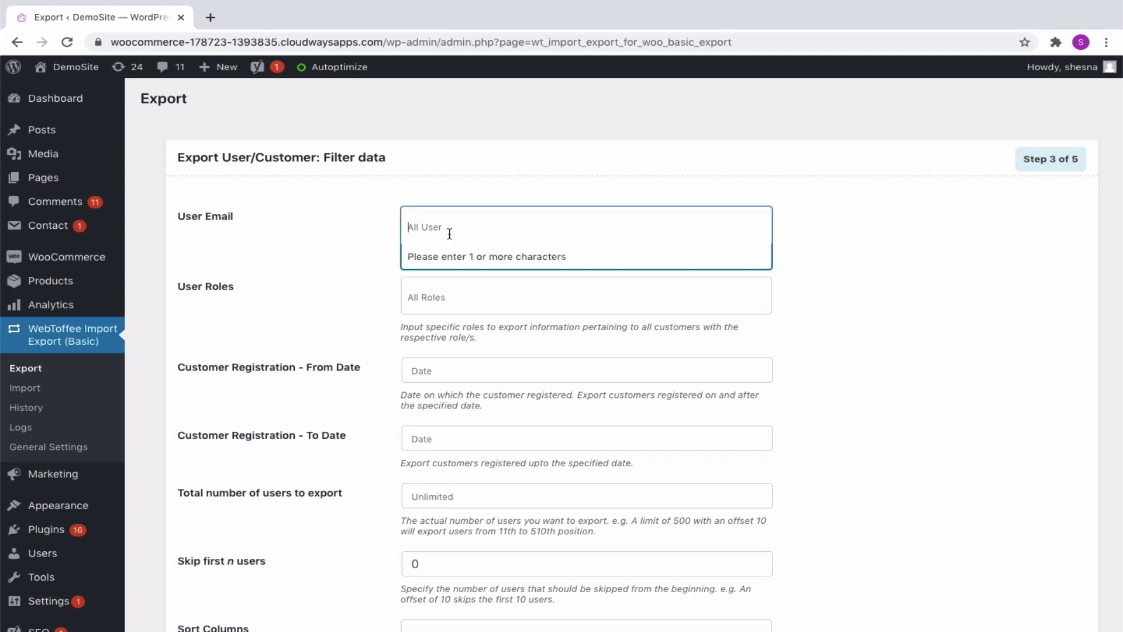
pyautogui.write('mar')
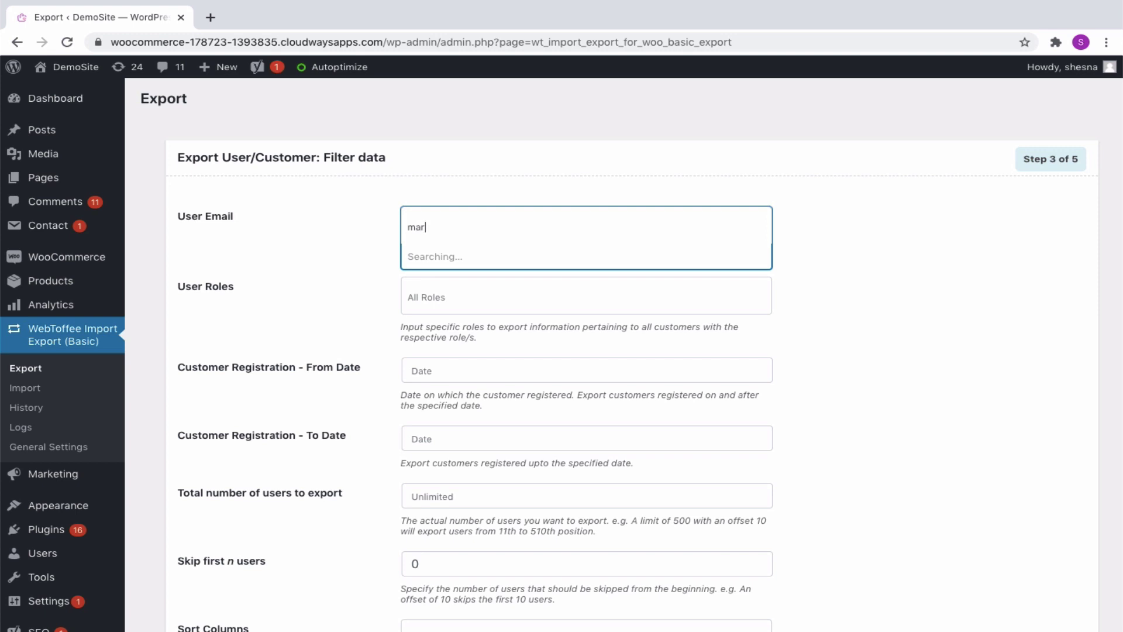
pyautogui.click(490, 261)
pyautogui.write('ev')
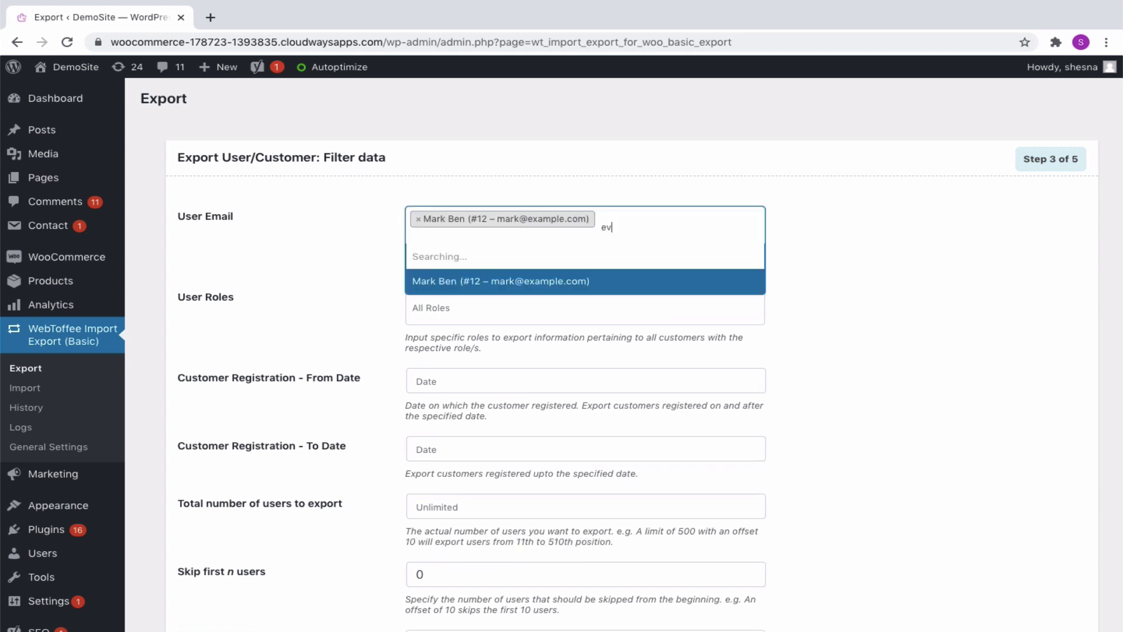
pyautogui.write('in')
pyautogui.click(421, 254)
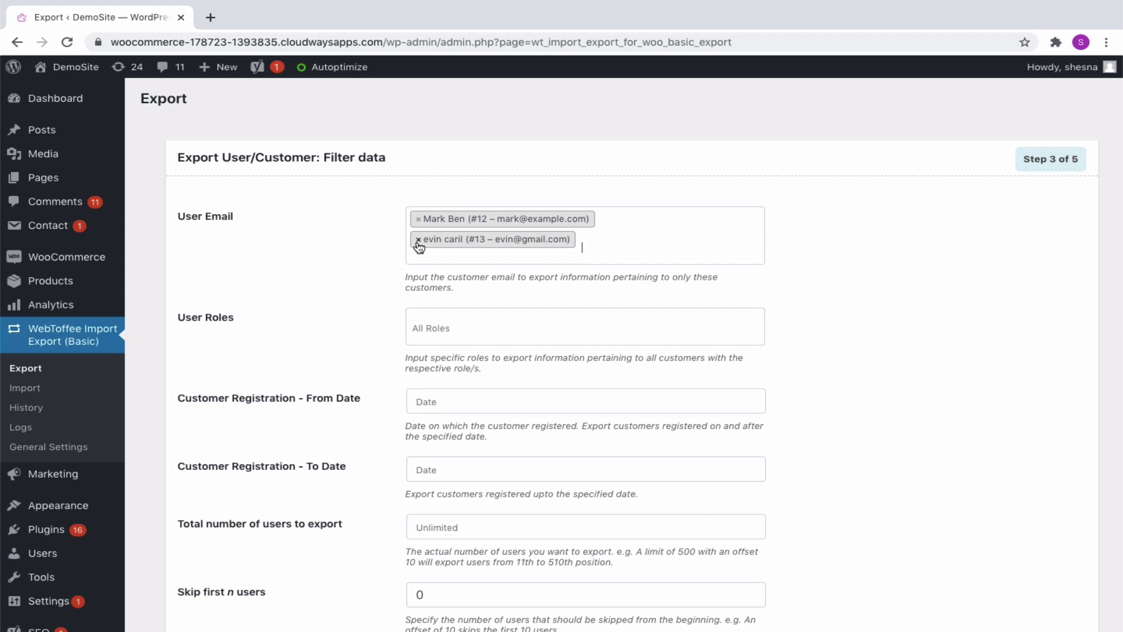
pyautogui.click(419, 219)
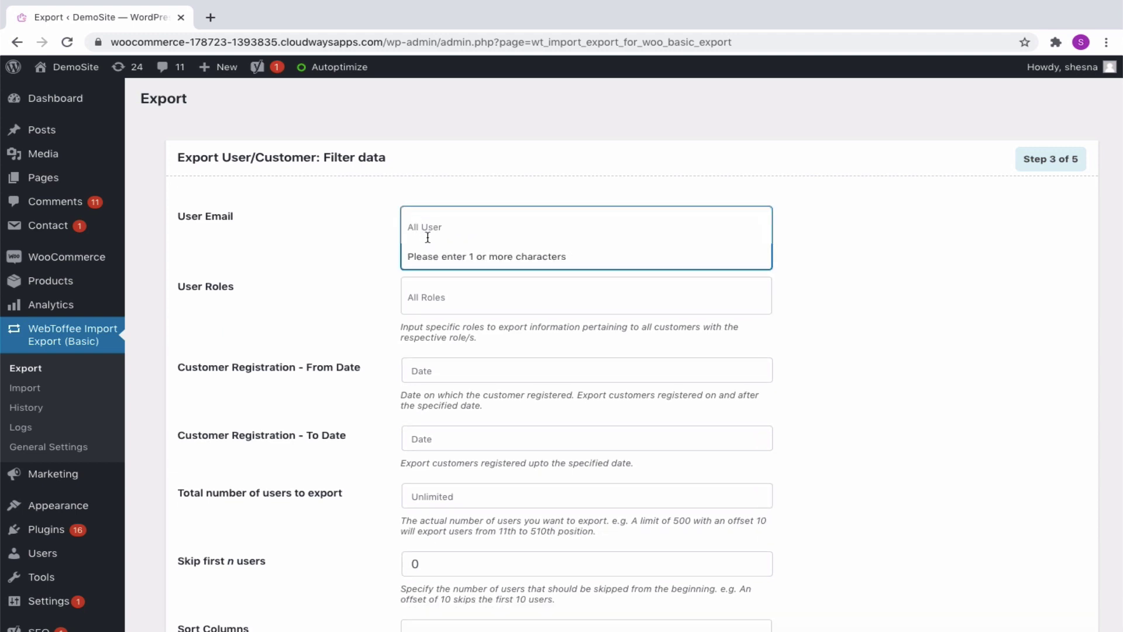
pyautogui.click(464, 231)
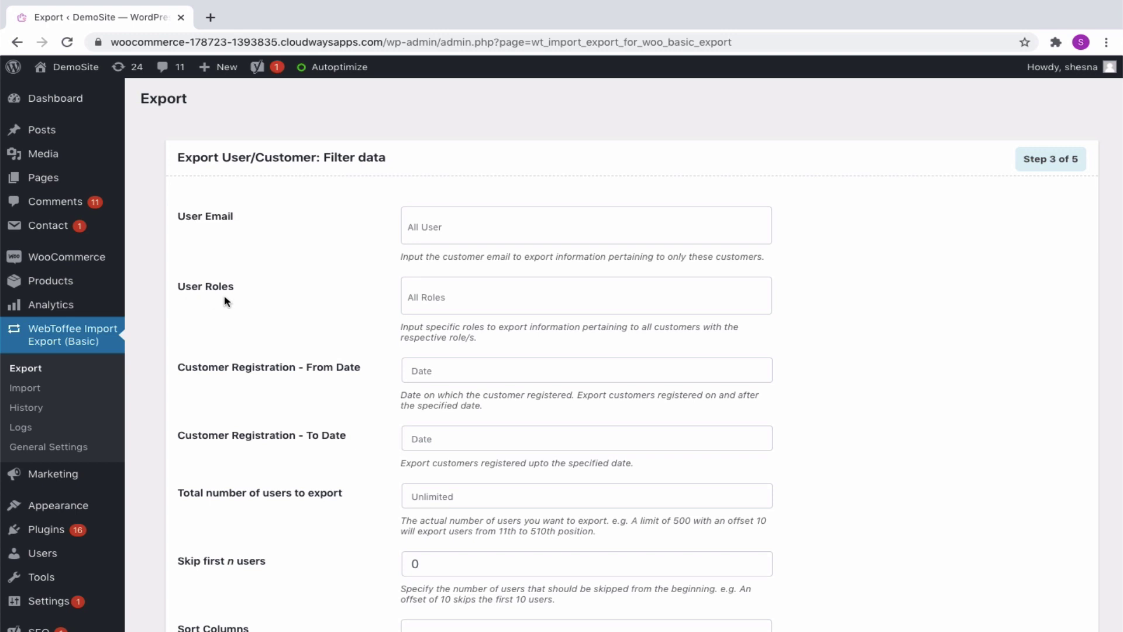
pyautogui.click(436, 300)
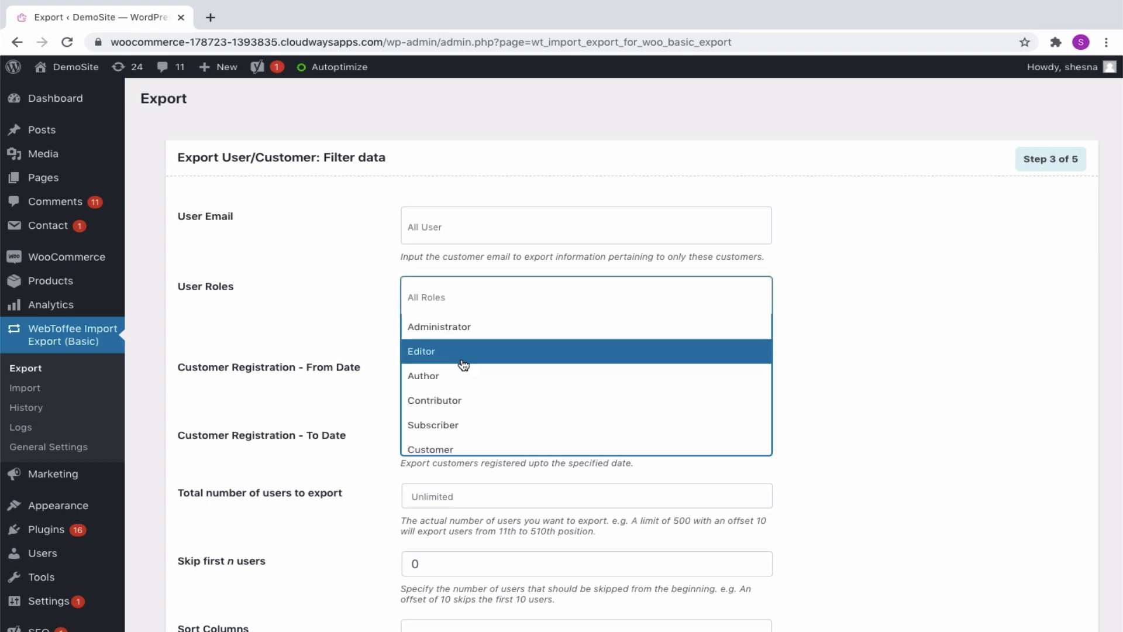
pyautogui.click(485, 299)
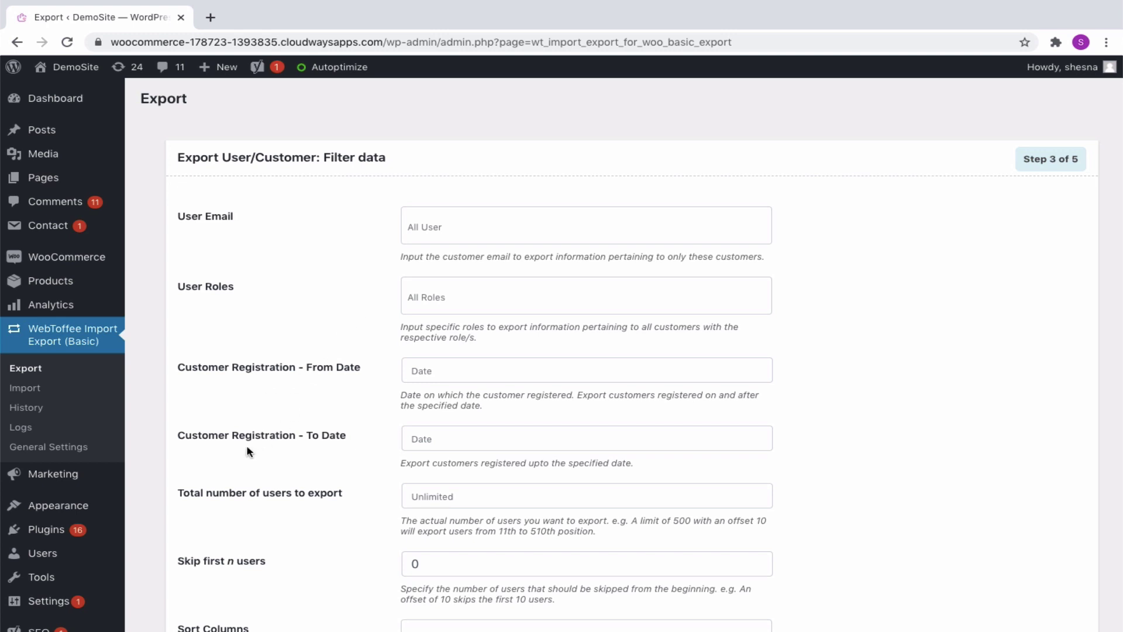
# Step: Set the registration date range from 2021-01-07 to 2021-01-13
pyautogui.click(465, 370)
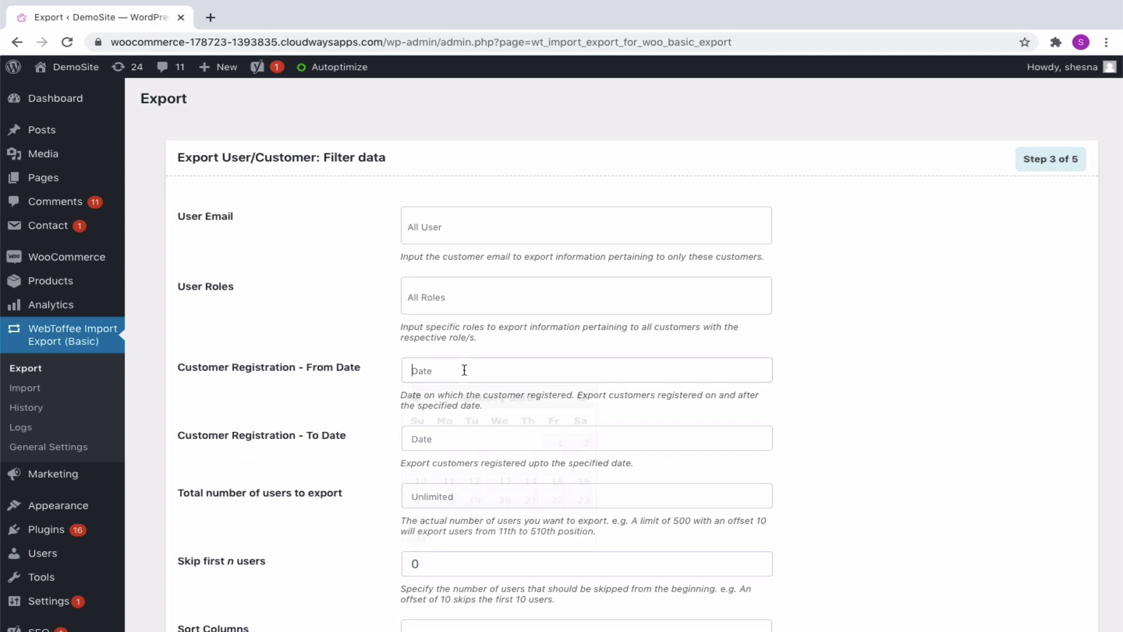
pyautogui.click(535, 463)
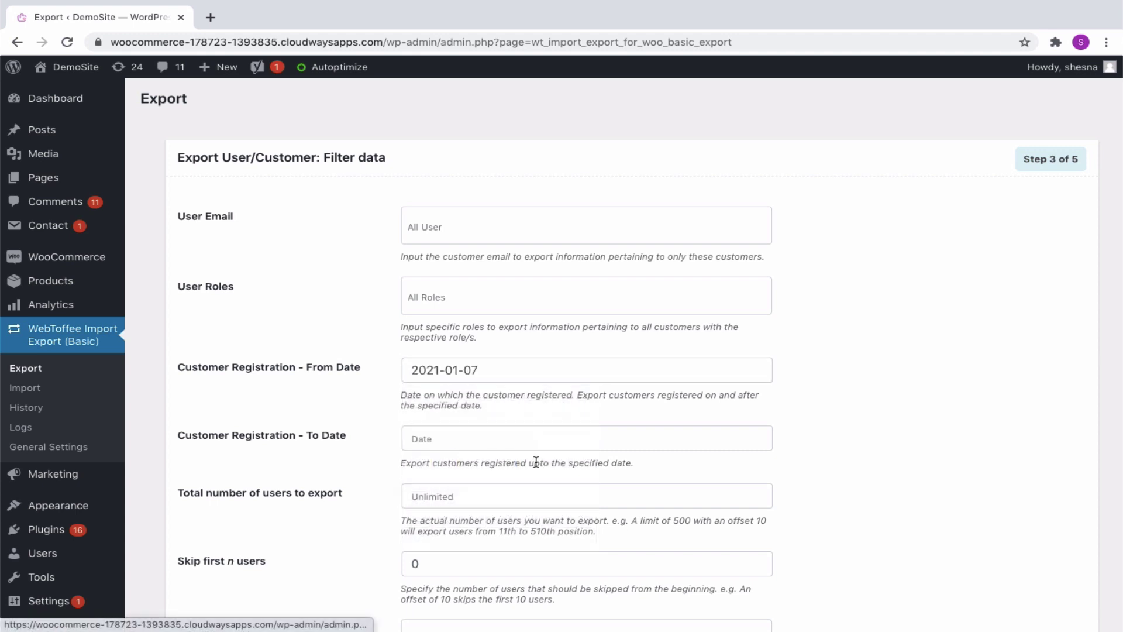
pyautogui.click(510, 443)
pyautogui.click(503, 549)
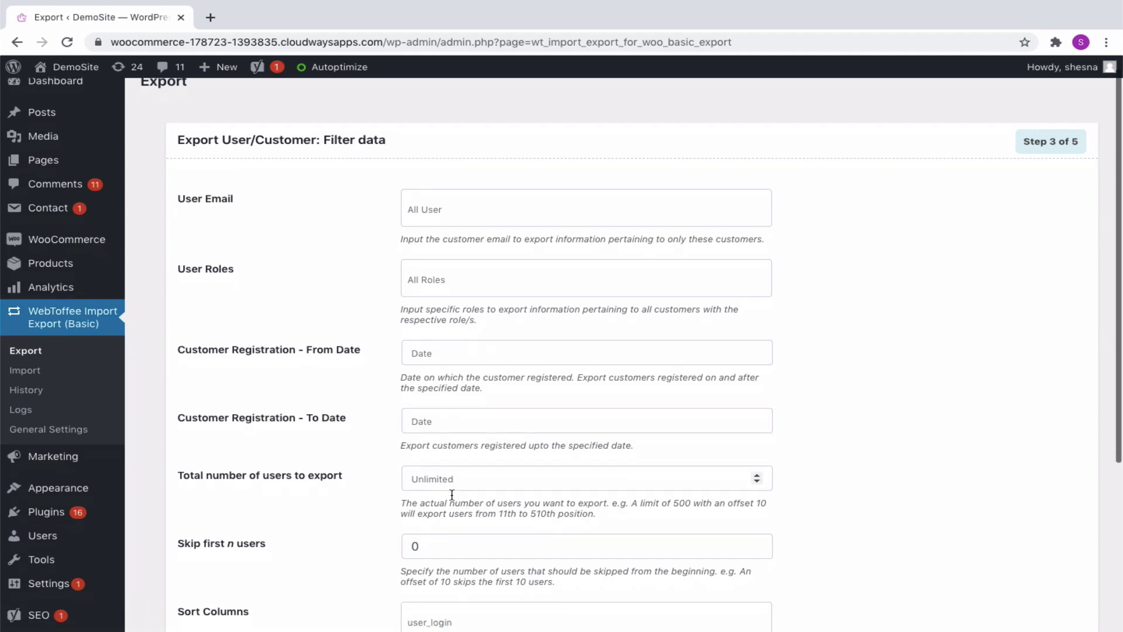
pyautogui.scroll(-1, 492, 434)
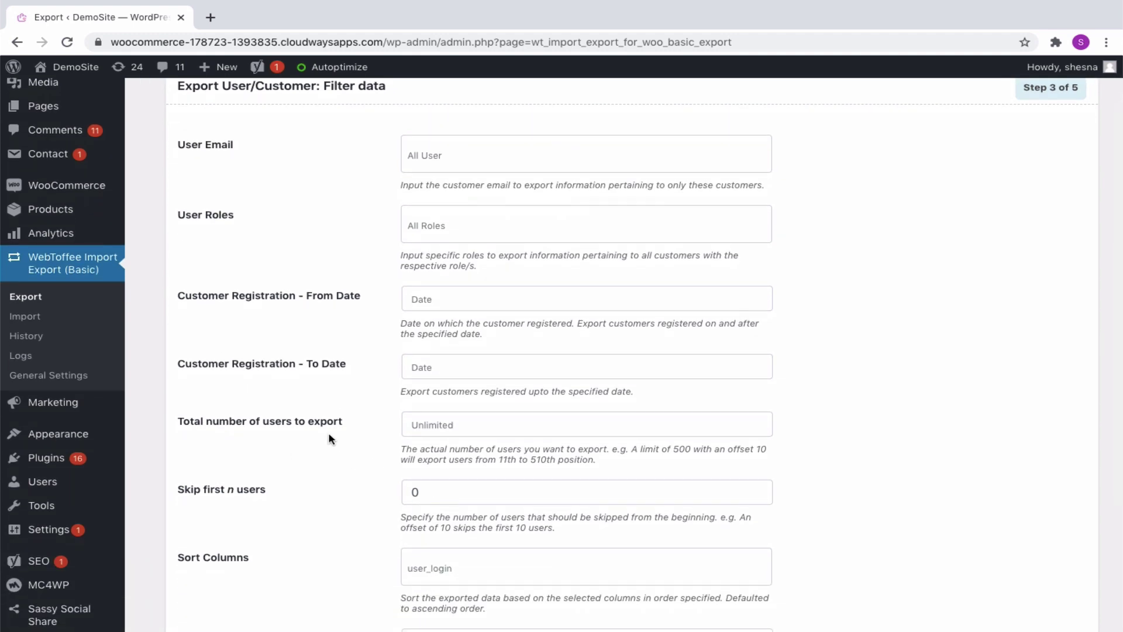
# Step: Leave export limit and skip count empty, sorting by user_login in Ascending order
pyautogui.click(462, 425)
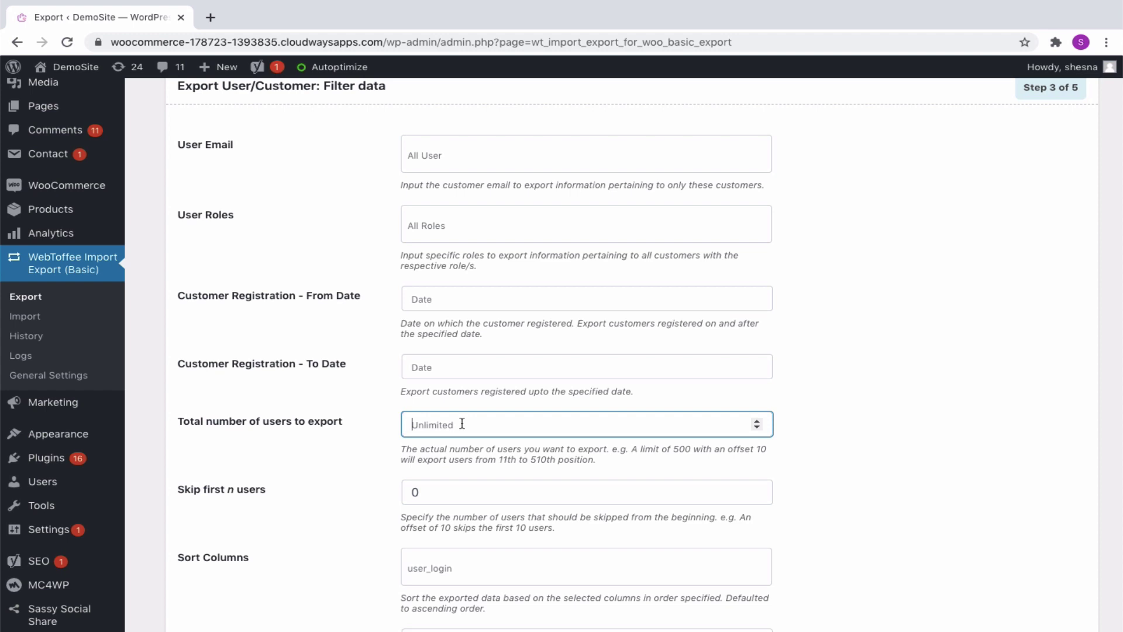
pyautogui.write('500')
pyautogui.click(432, 492)
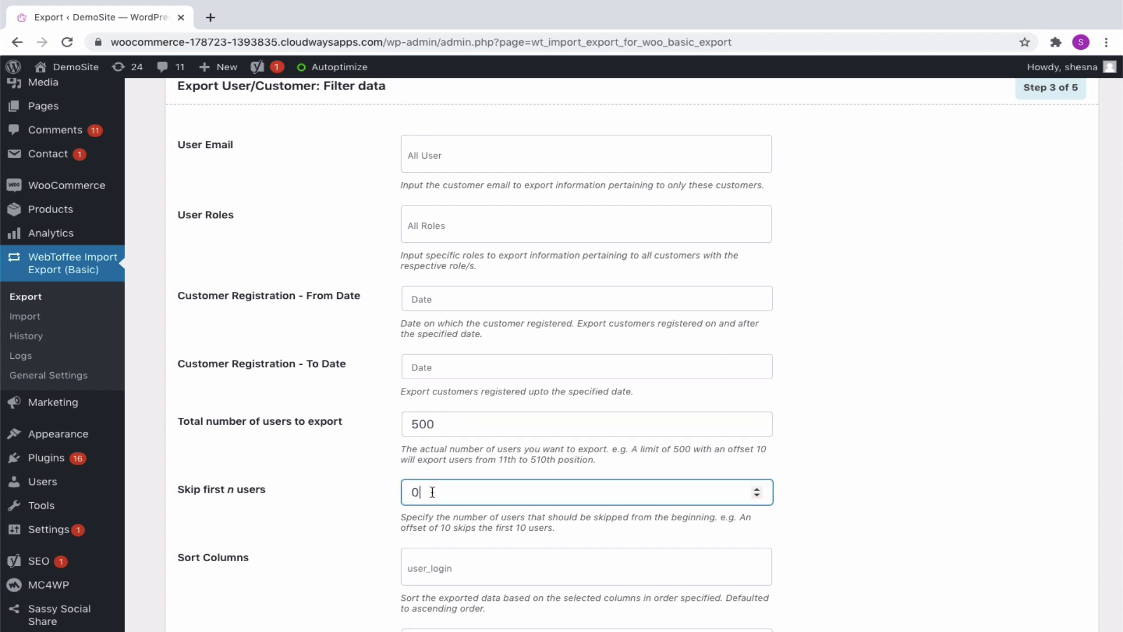
pyautogui.press('BackSpace')
pyautogui.write('10')
pyautogui.scroll(-1, 341, 499)
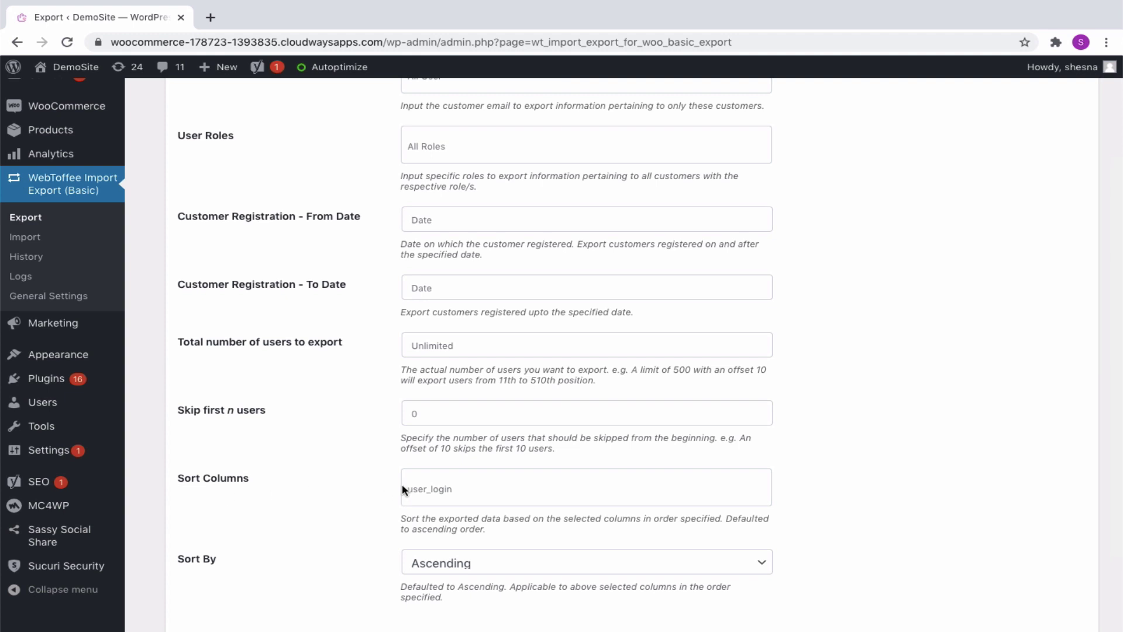
pyautogui.click(464, 491)
pyautogui.scroll(-1, 464, 491)
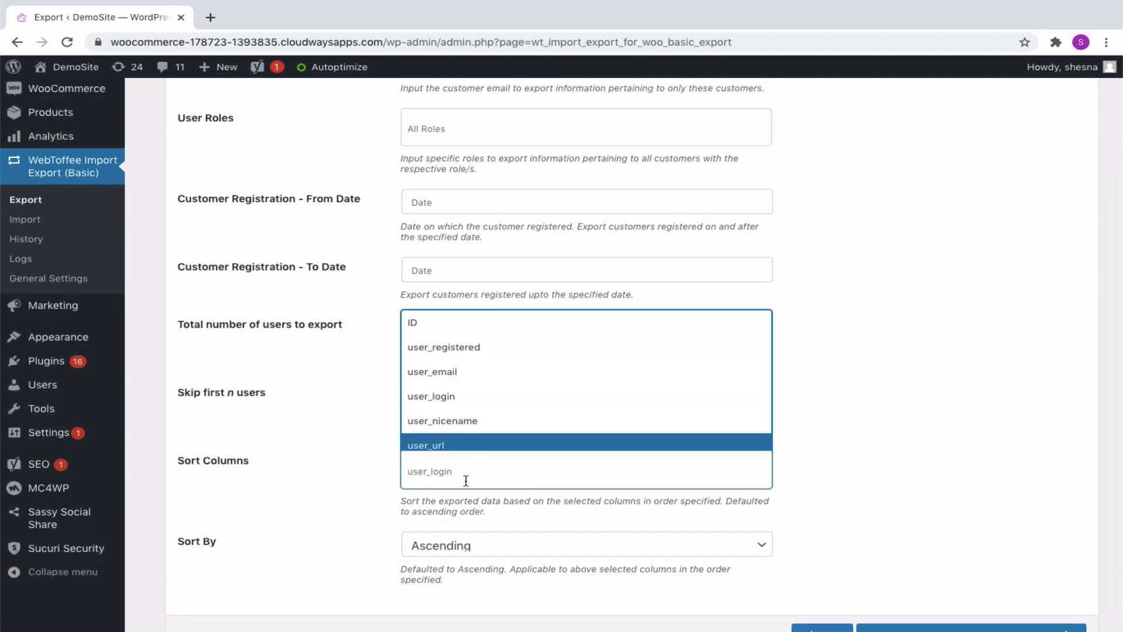
pyautogui.click(468, 469)
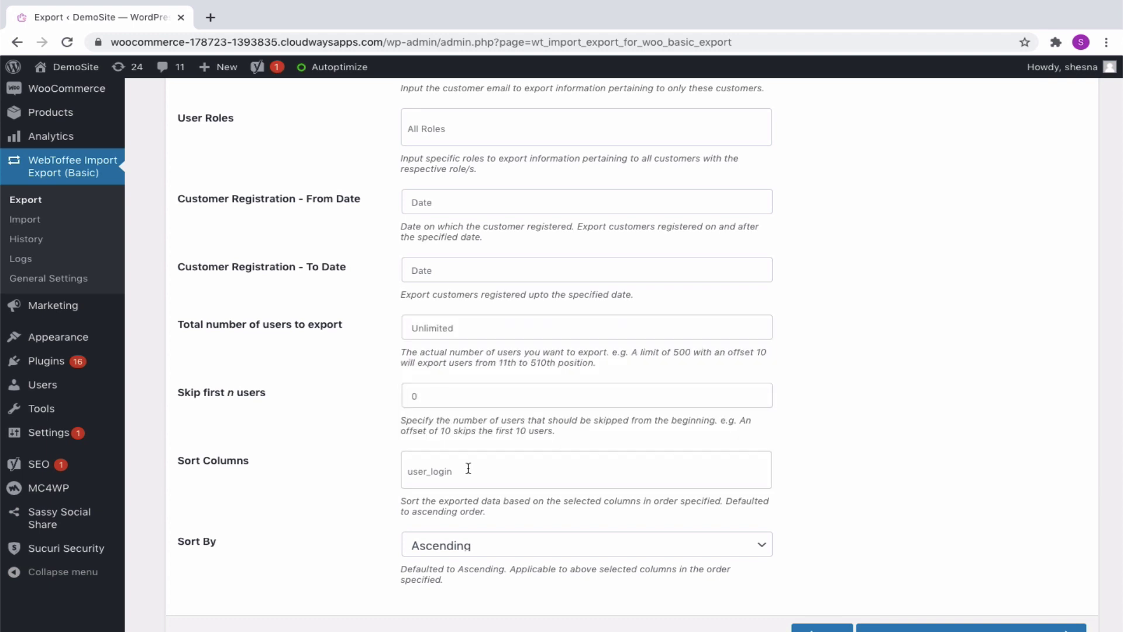
pyautogui.click(434, 551)
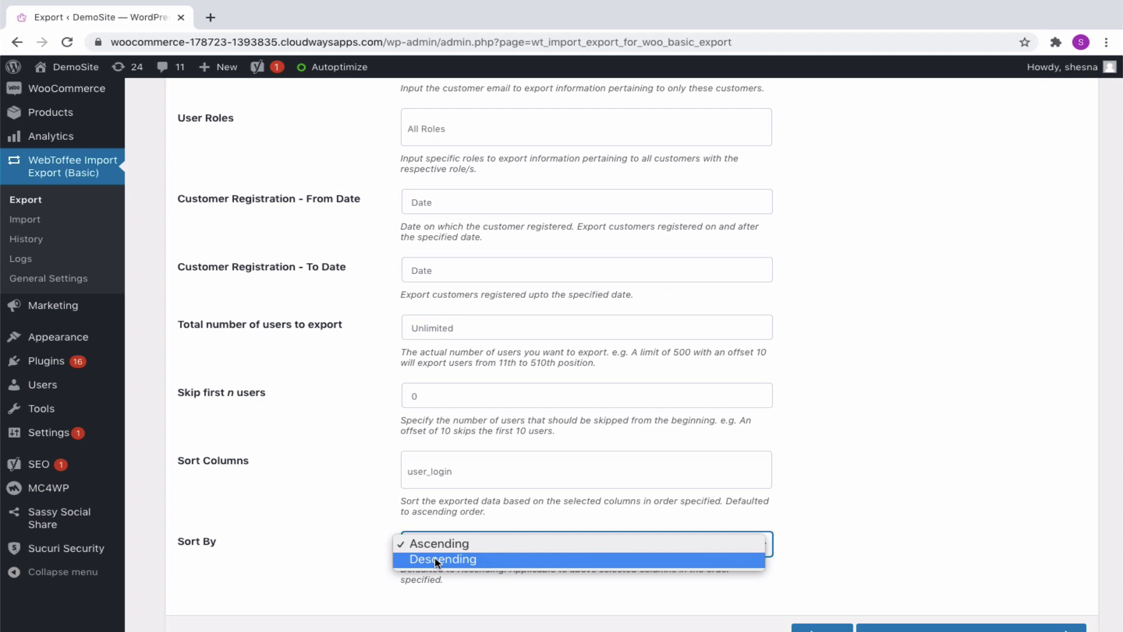
pyautogui.click(479, 597)
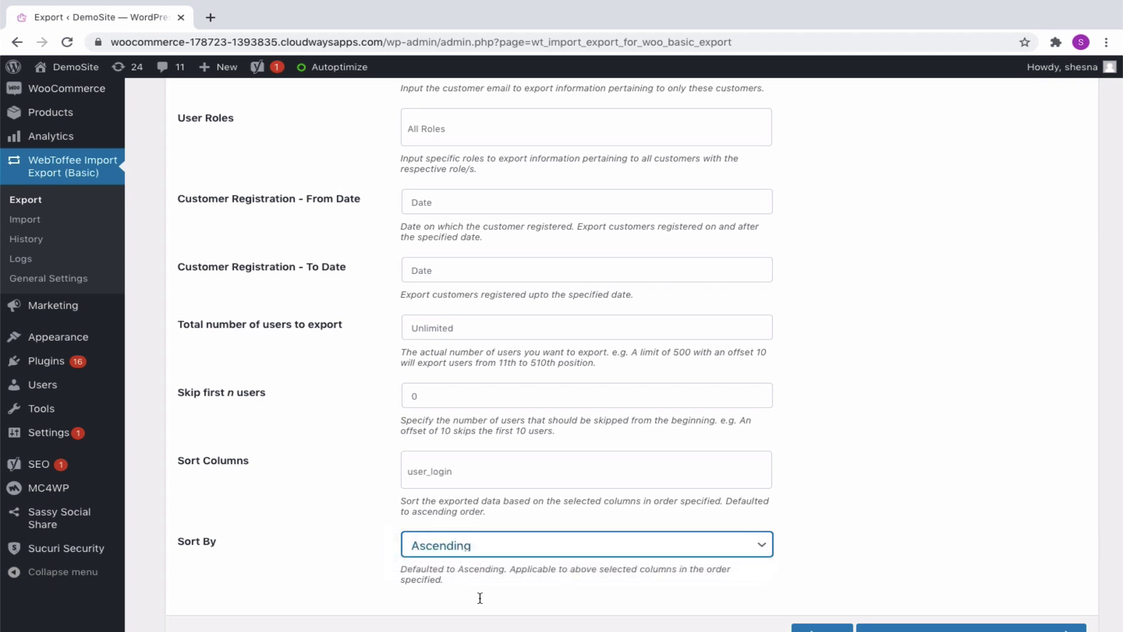
pyautogui.scroll(-2, 480, 598)
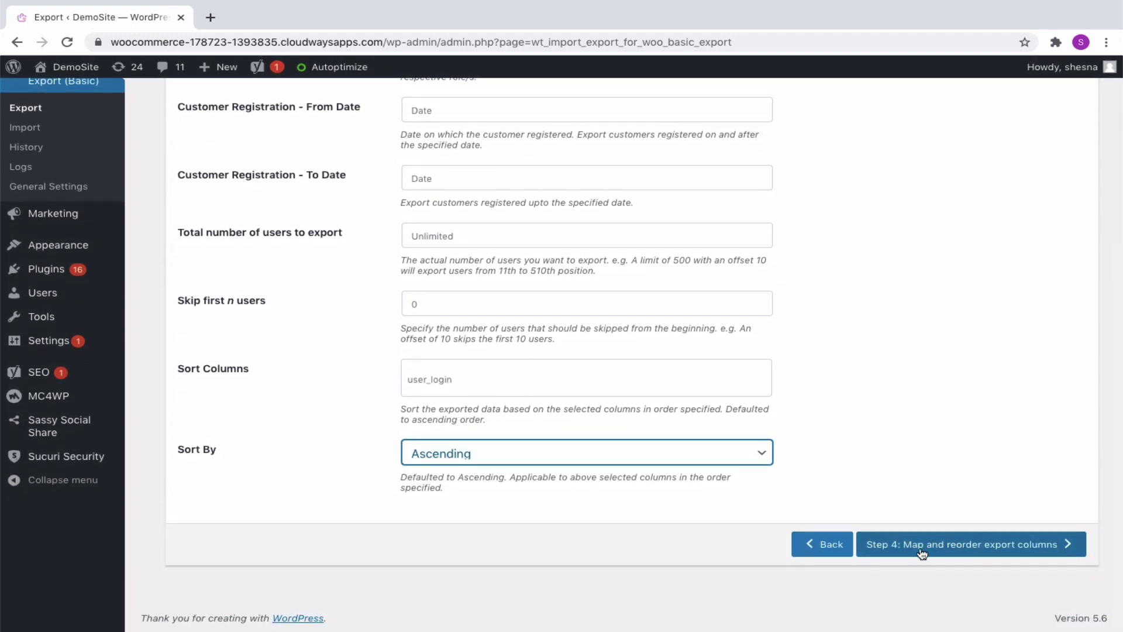
# Step: Keep all 44 default user columns mapped and continue to advanced batch options
pyautogui.click(1001, 554)
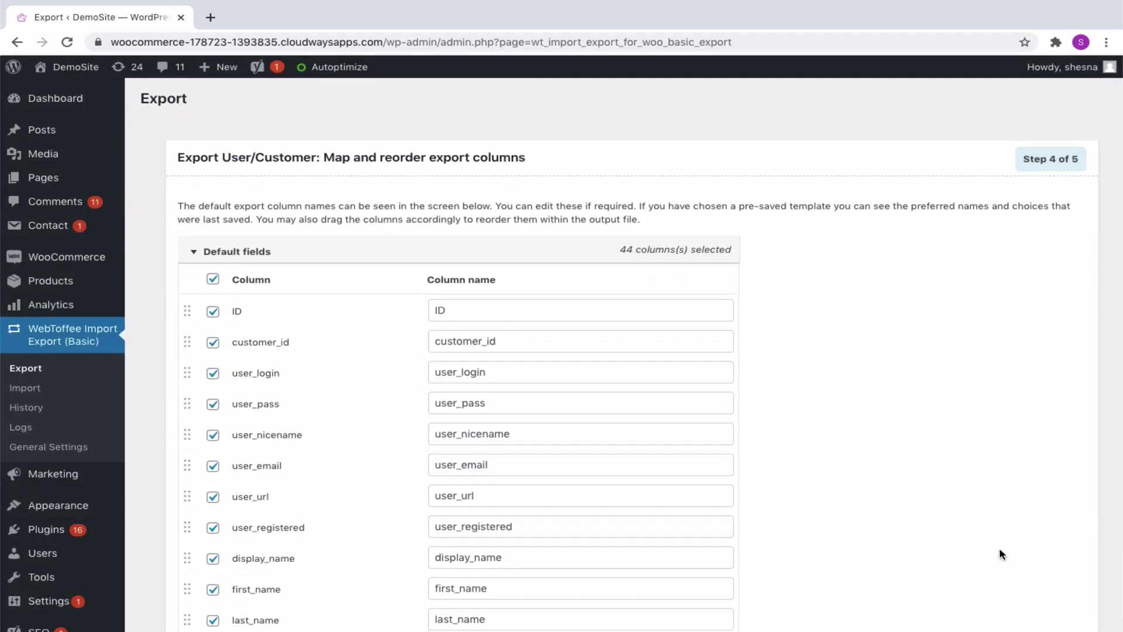
pyautogui.scroll(-3, 482, 319)
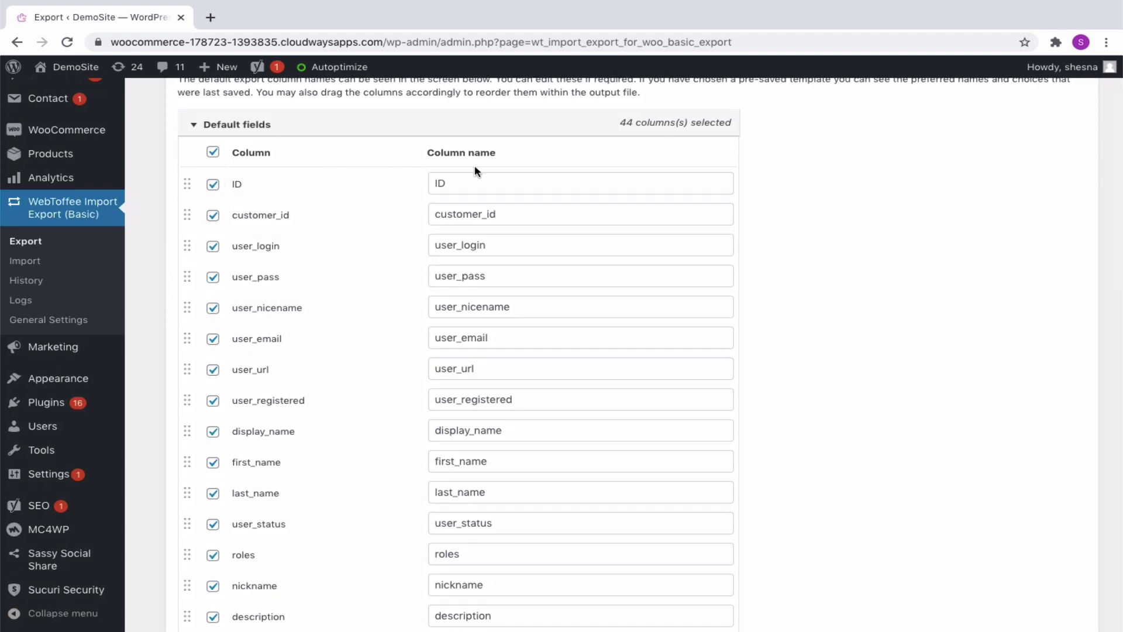
pyautogui.scroll(-3, 512, 343)
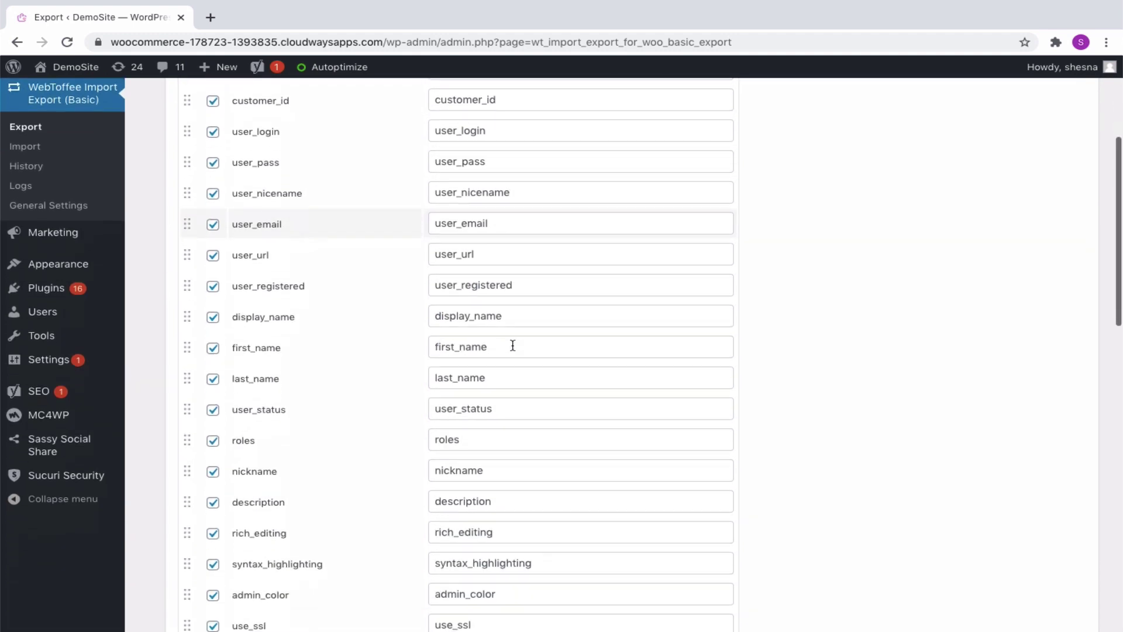
pyautogui.scroll(-4, 513, 345)
pyautogui.scroll(-2, 513, 345)
pyautogui.scroll(-2, 513, 345)
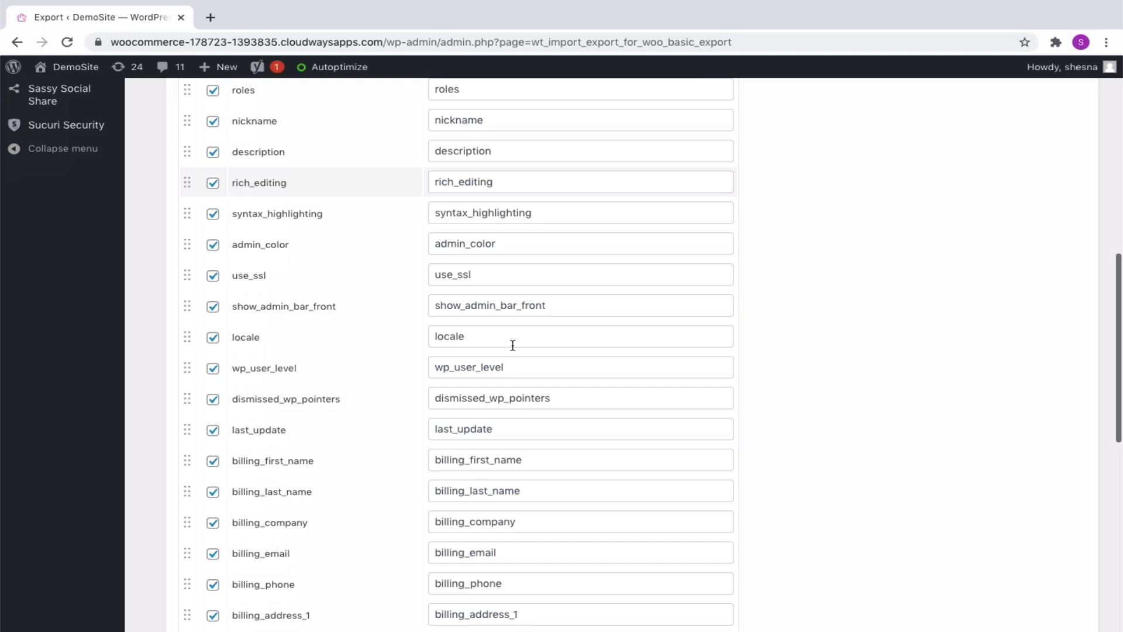
pyautogui.scroll(3, 513, 345)
pyautogui.scroll(2, 513, 345)
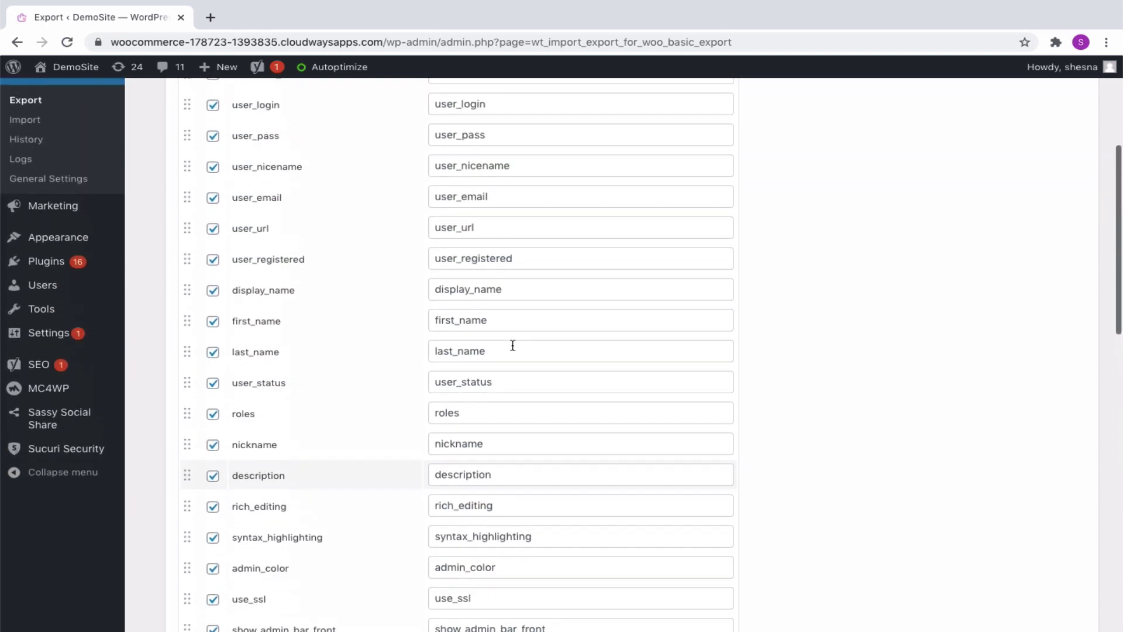
pyautogui.scroll(1, 514, 345)
pyautogui.scroll(1, 512, 345)
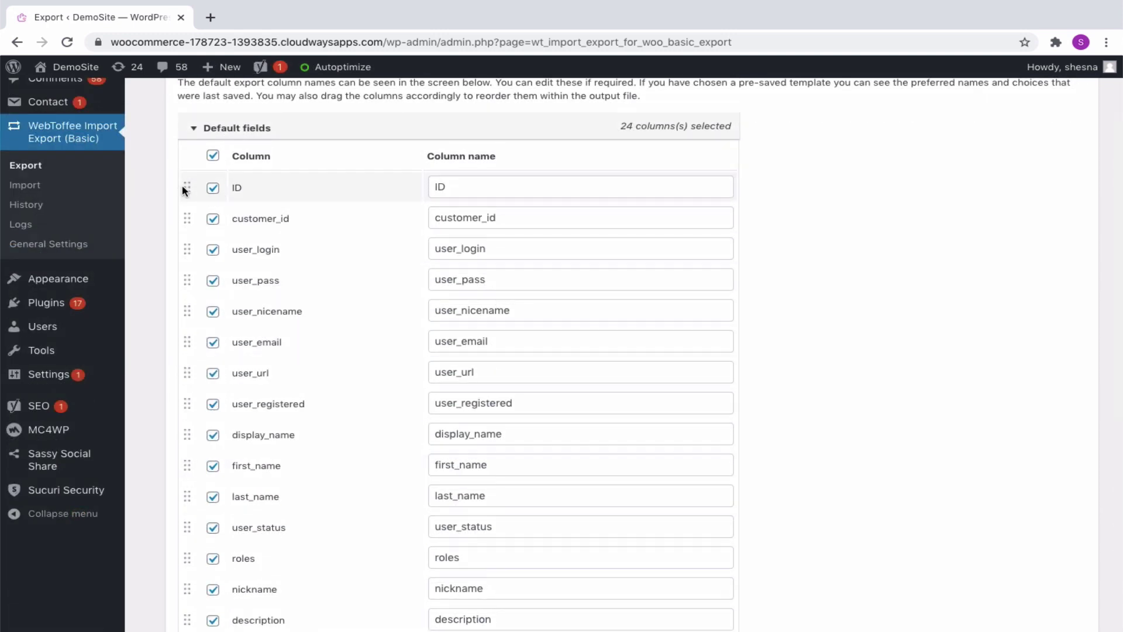
pyautogui.moveTo(188, 189); pyautogui.dragTo(189, 250)
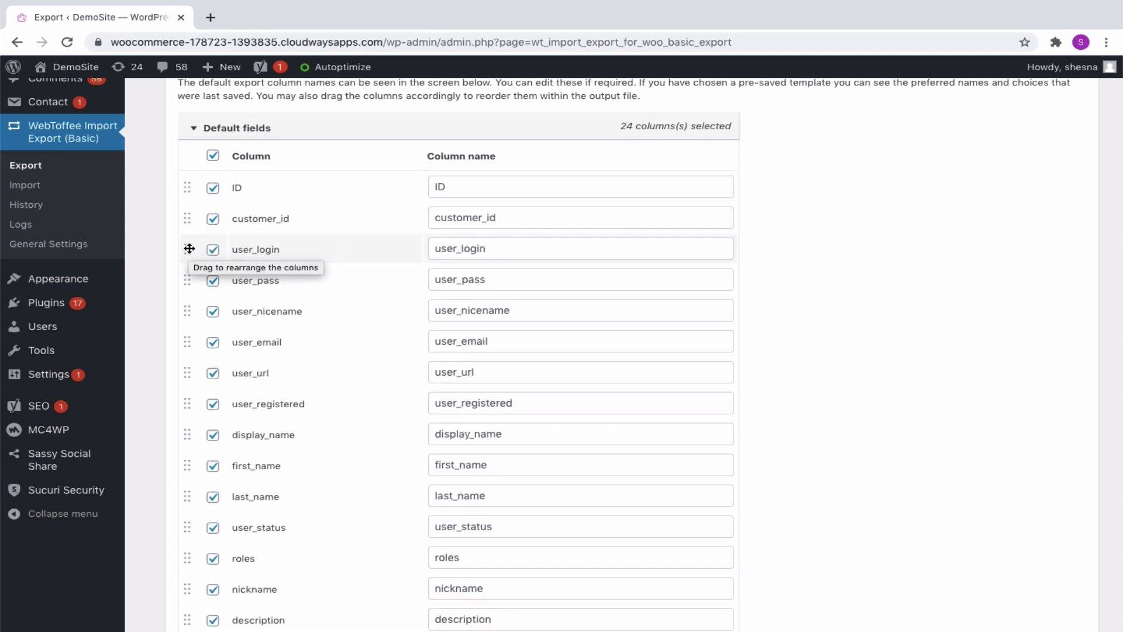
pyautogui.scroll(-5, 900, 322)
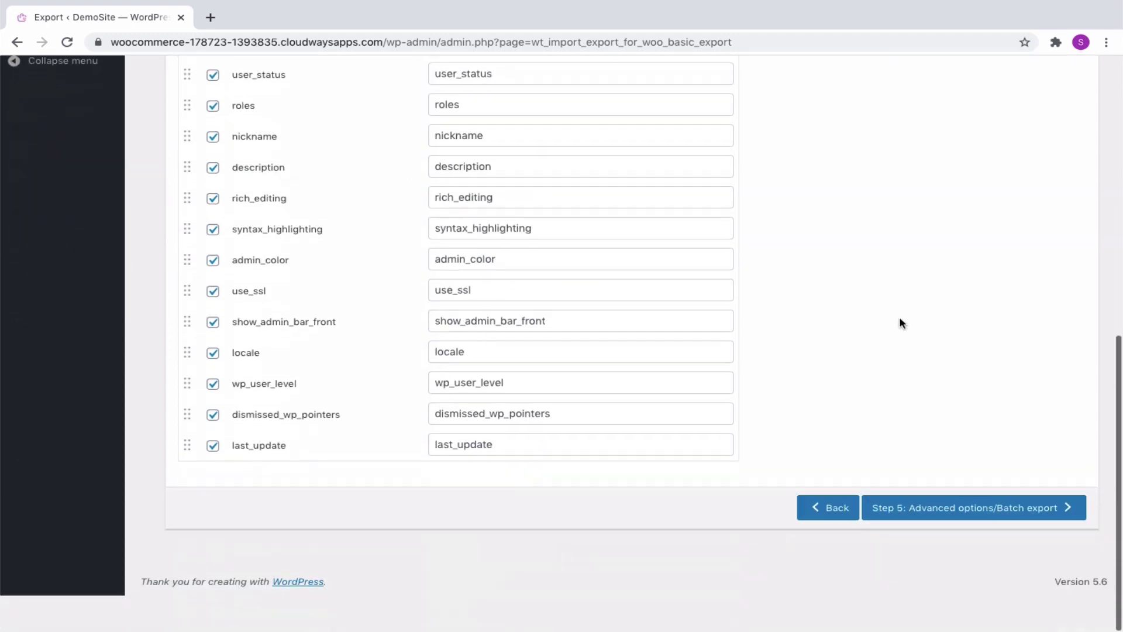
pyautogui.click(986, 552)
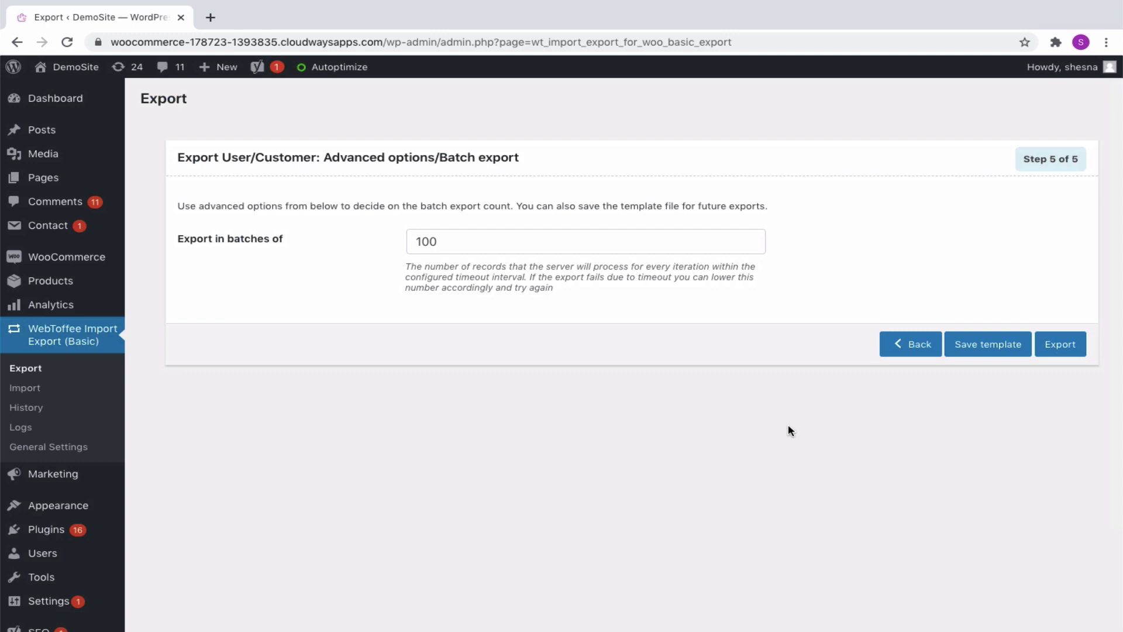
# Step: Keep batch size 100 and save the settings as template 'Export template'
pyautogui.click(444, 246)
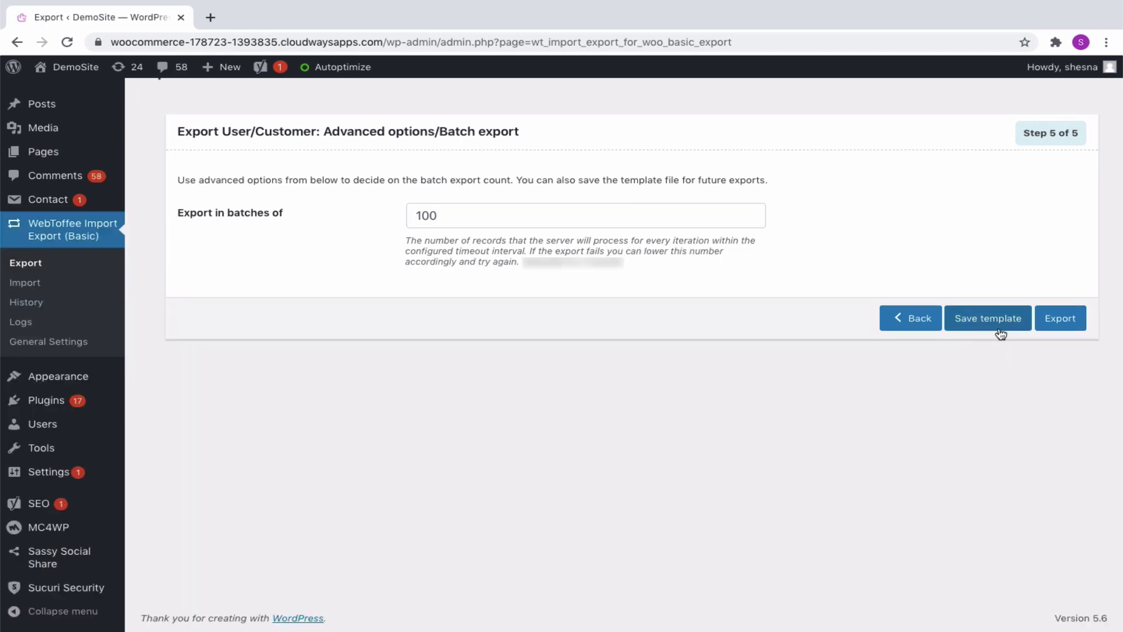
pyautogui.click(998, 325)
pyautogui.write('Export ')
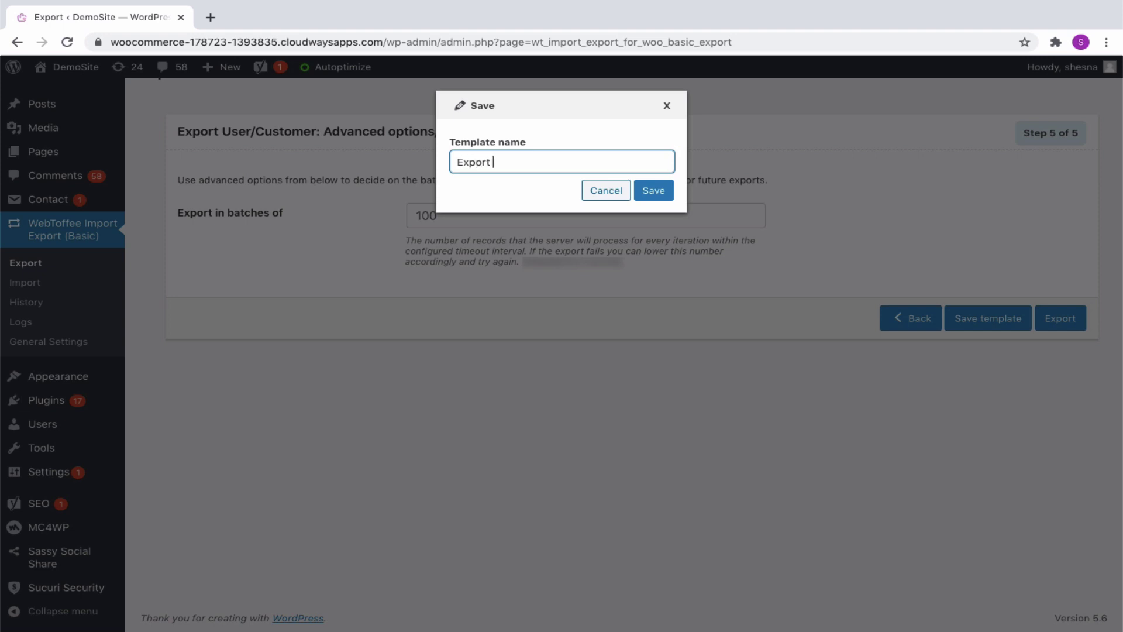
pyautogui.write('template')
pyautogui.click(646, 191)
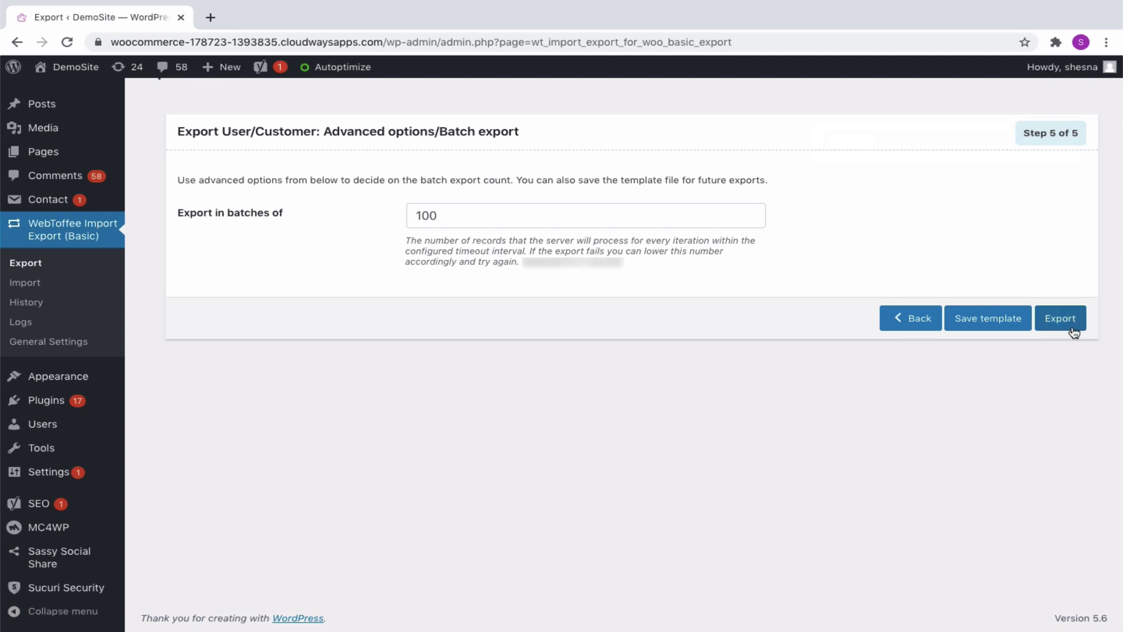
# Step: Run the export, download the user CSV and view it in a spreadsheet
pyautogui.click(1074, 324)
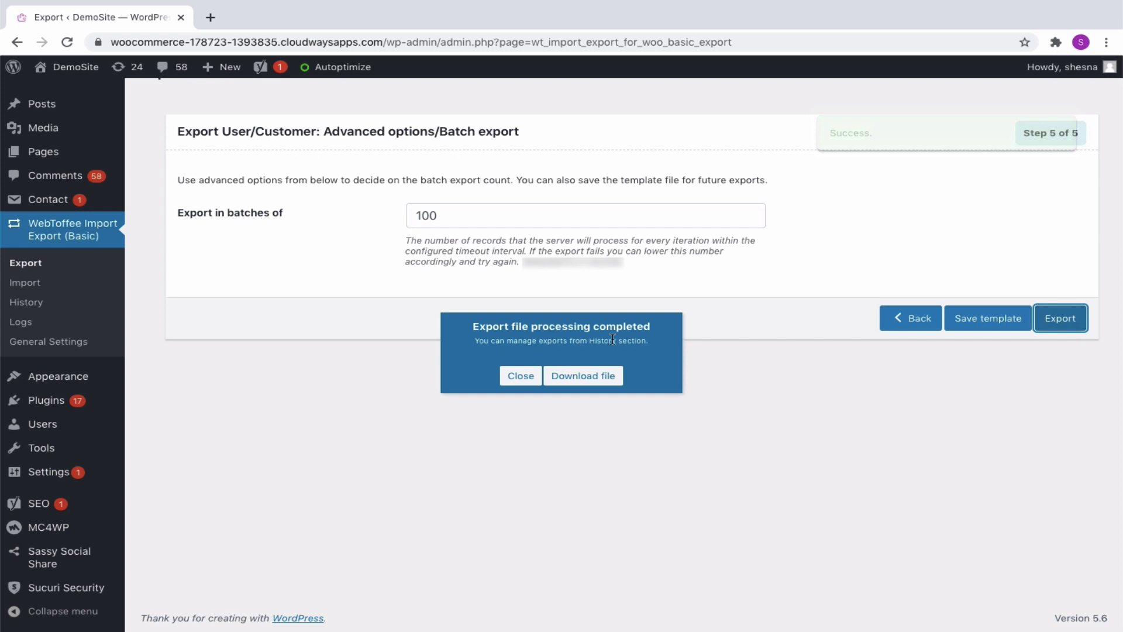
pyautogui.click(590, 378)
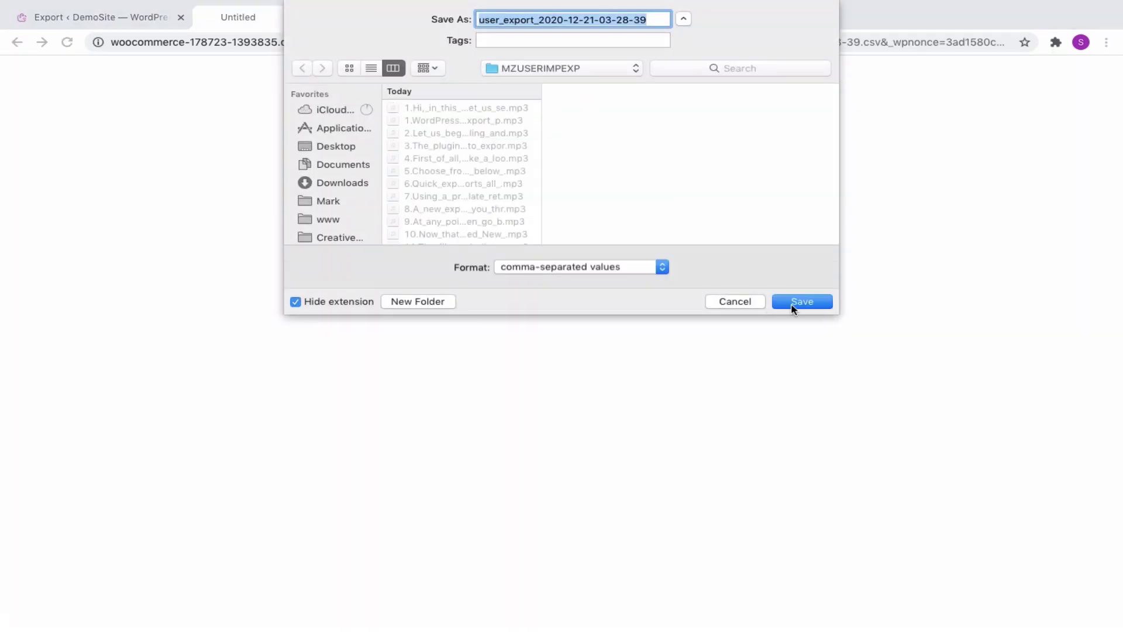
pyautogui.click(793, 304)
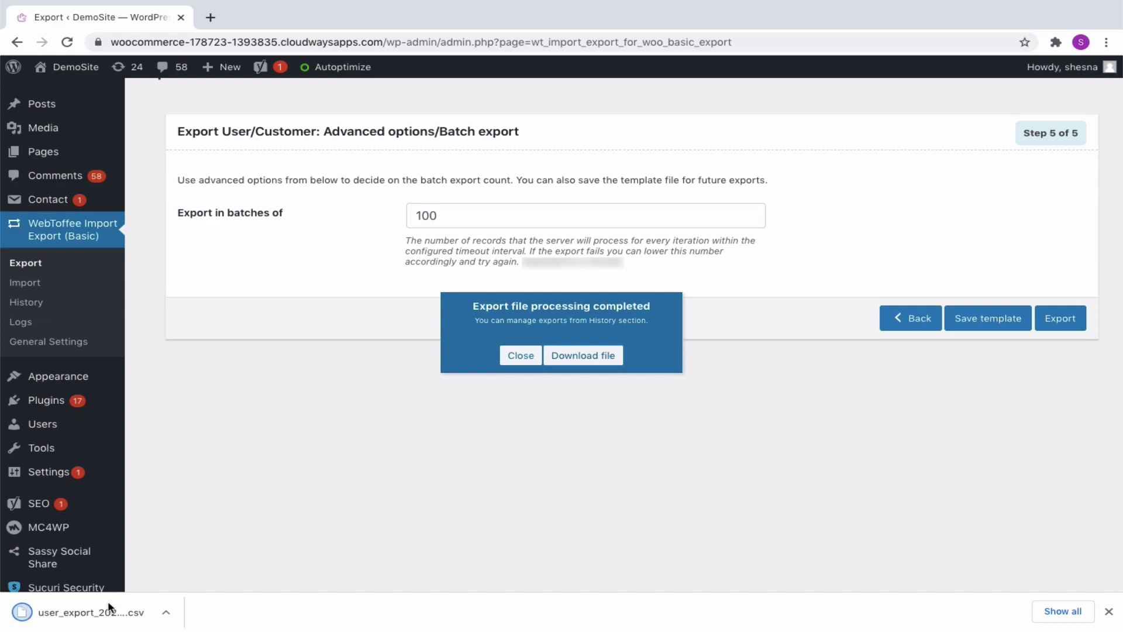
pyautogui.click(87, 611)
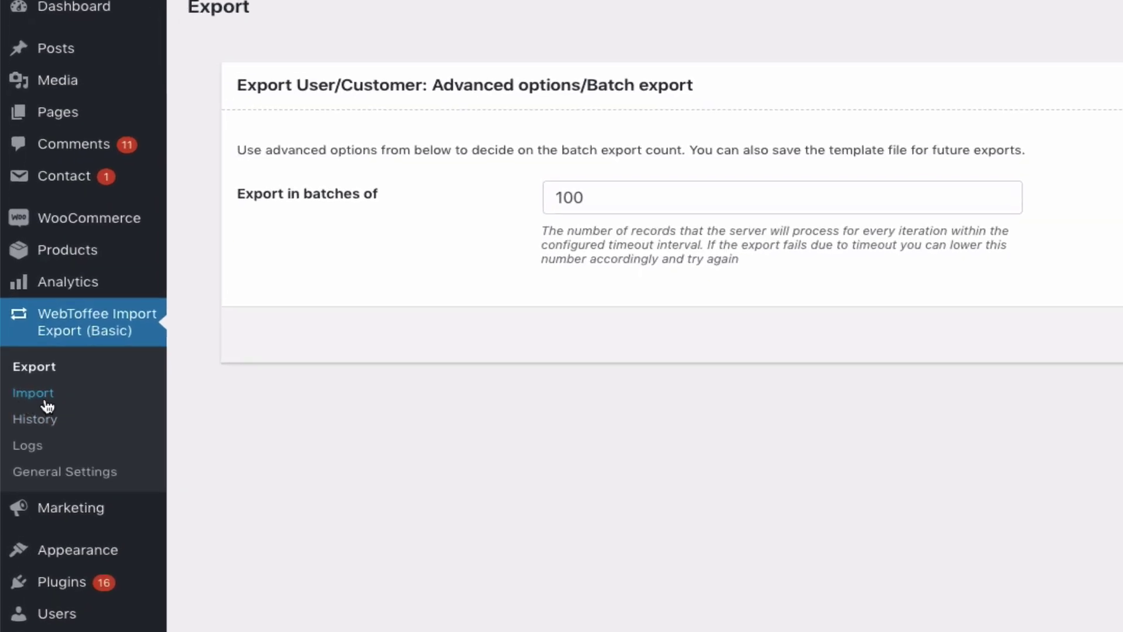
# Step: Start a new import with User/Customer as the data type and continue to method selection
pyautogui.click(51, 411)
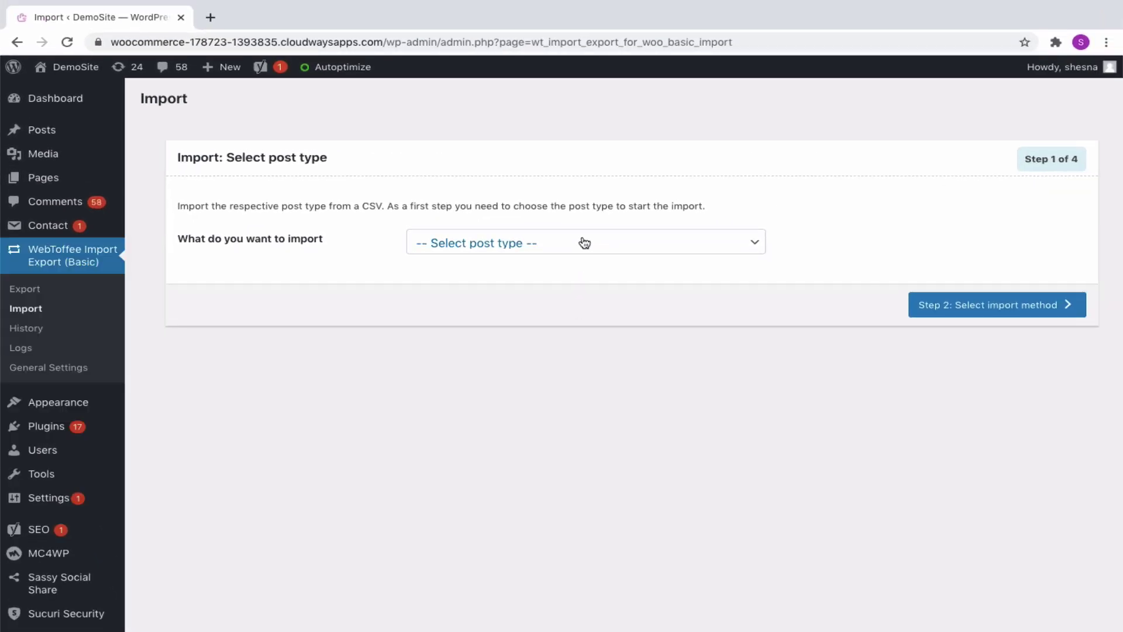
pyautogui.click(581, 243)
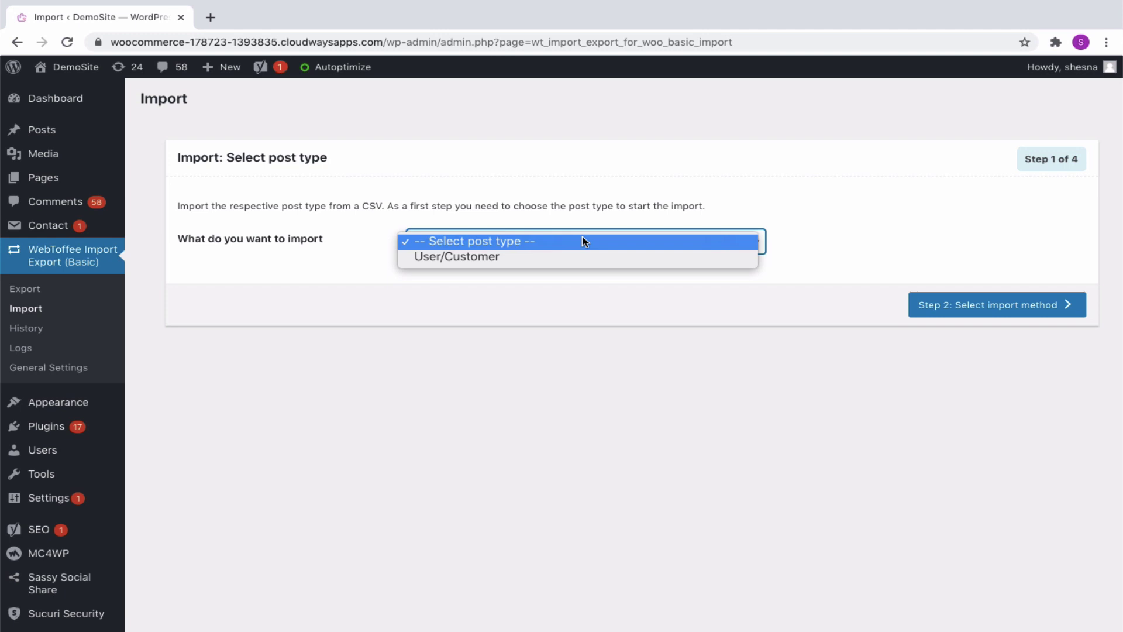
pyautogui.click(572, 257)
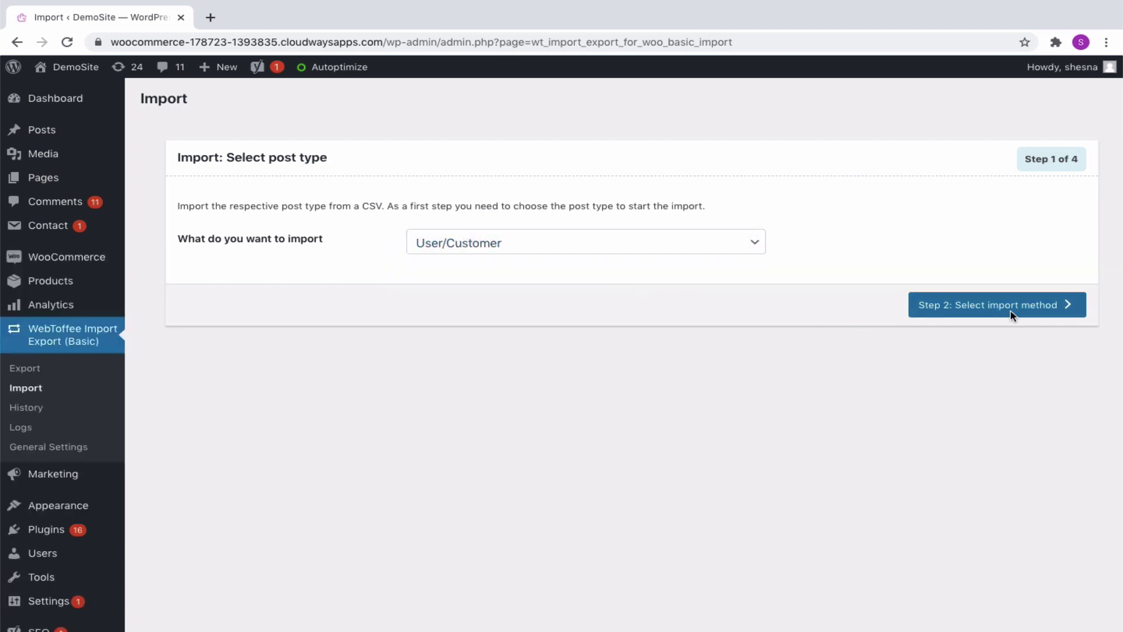
pyautogui.click(1009, 312)
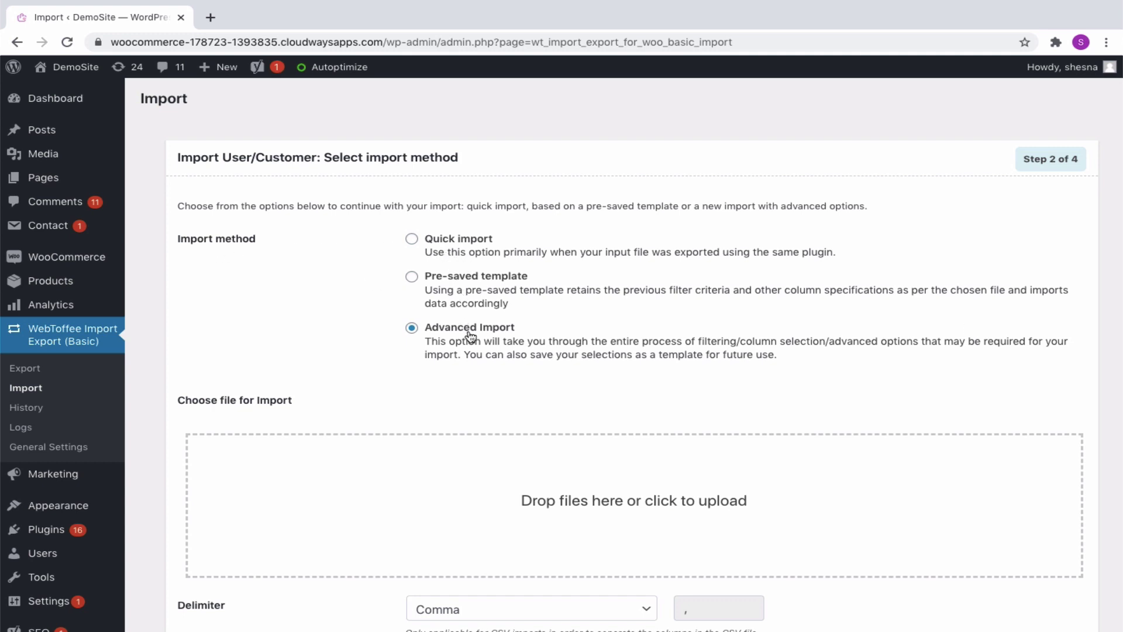
# Step: Try Quick import and the saved 'Import template', then settle on Advanced Import
pyautogui.click(412, 240)
pyautogui.scroll(-2, 554, 517)
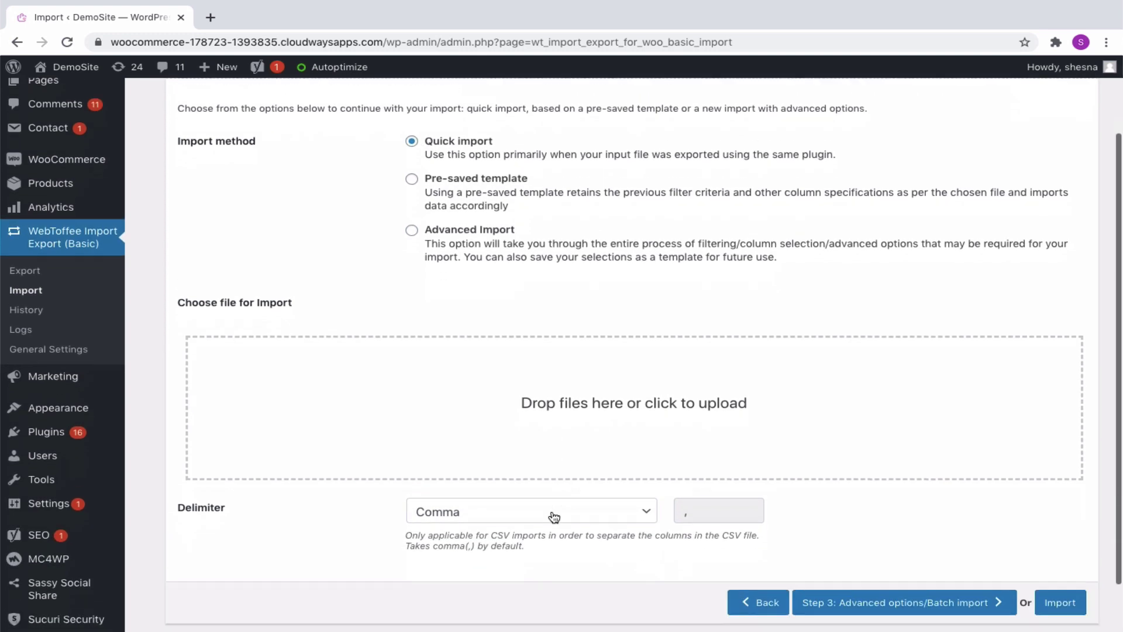
pyautogui.scroll(-1, 676, 411)
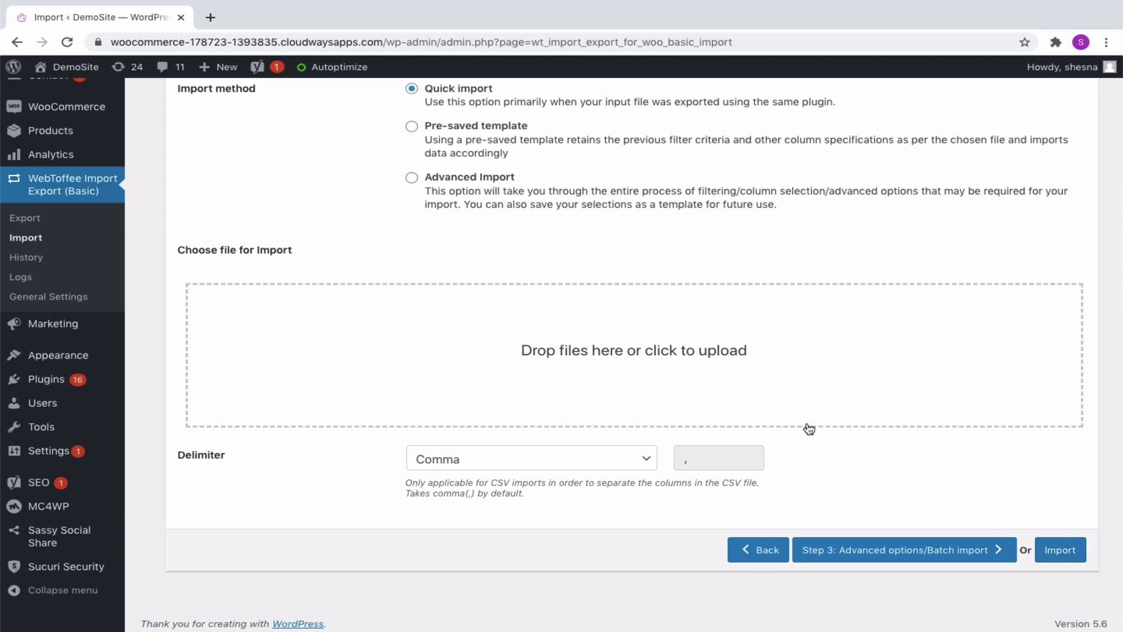
pyautogui.scroll(3, 808, 429)
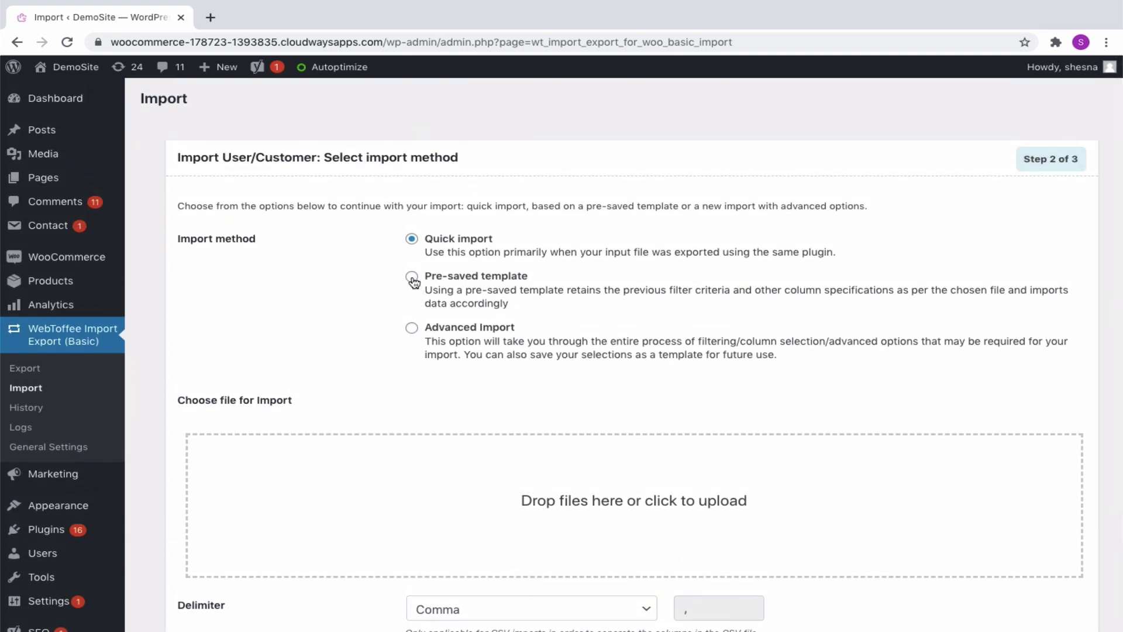
pyautogui.click(411, 277)
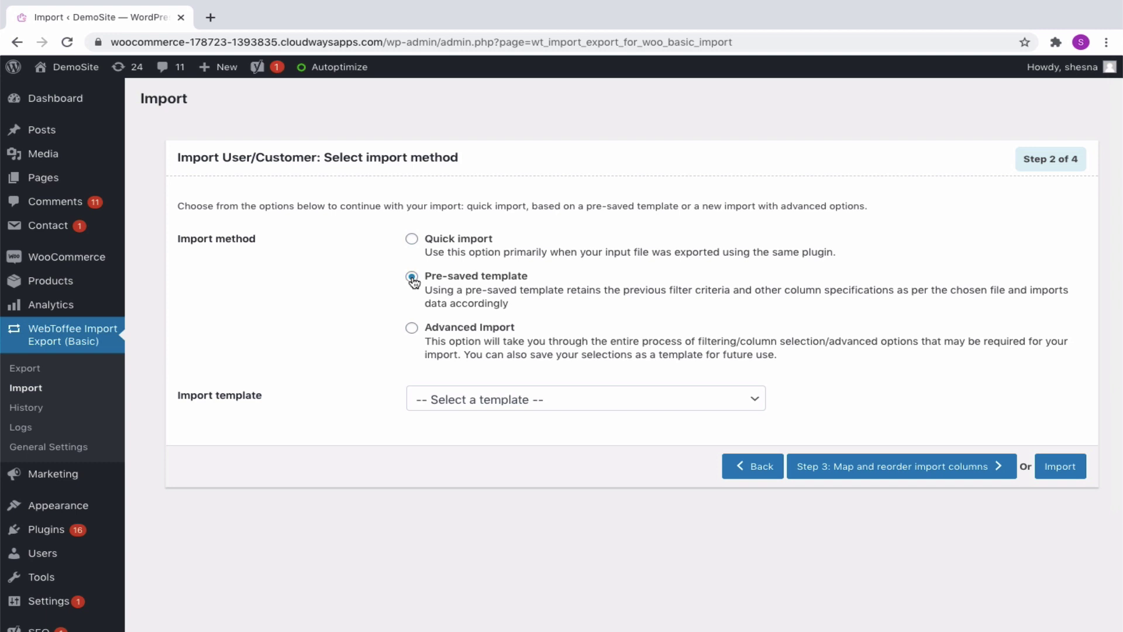
pyautogui.click(420, 403)
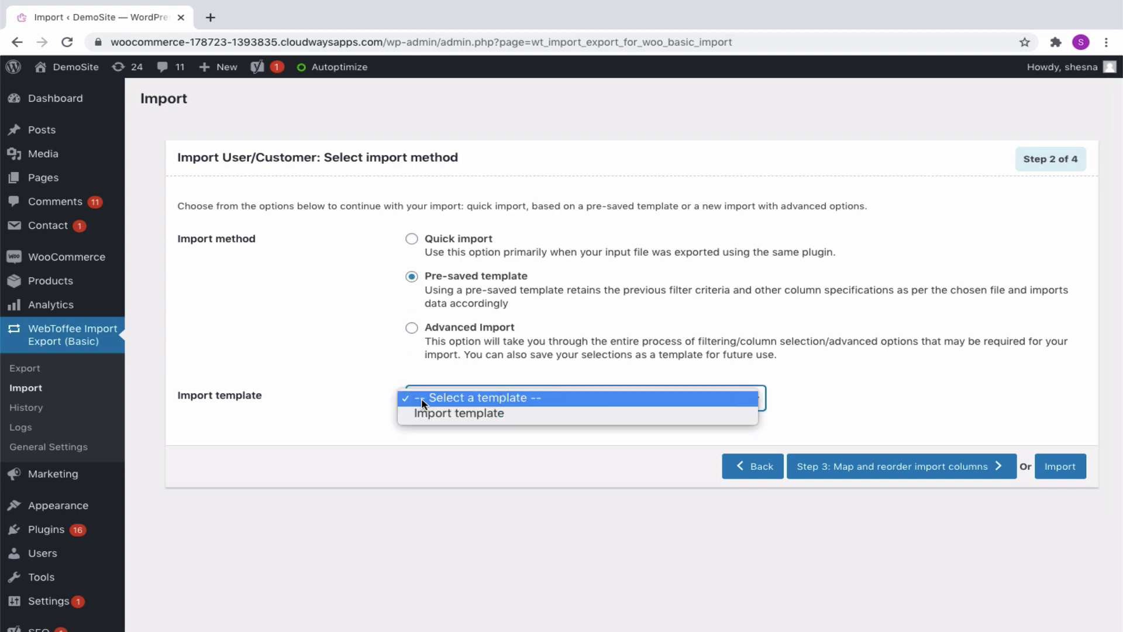
pyautogui.click(427, 416)
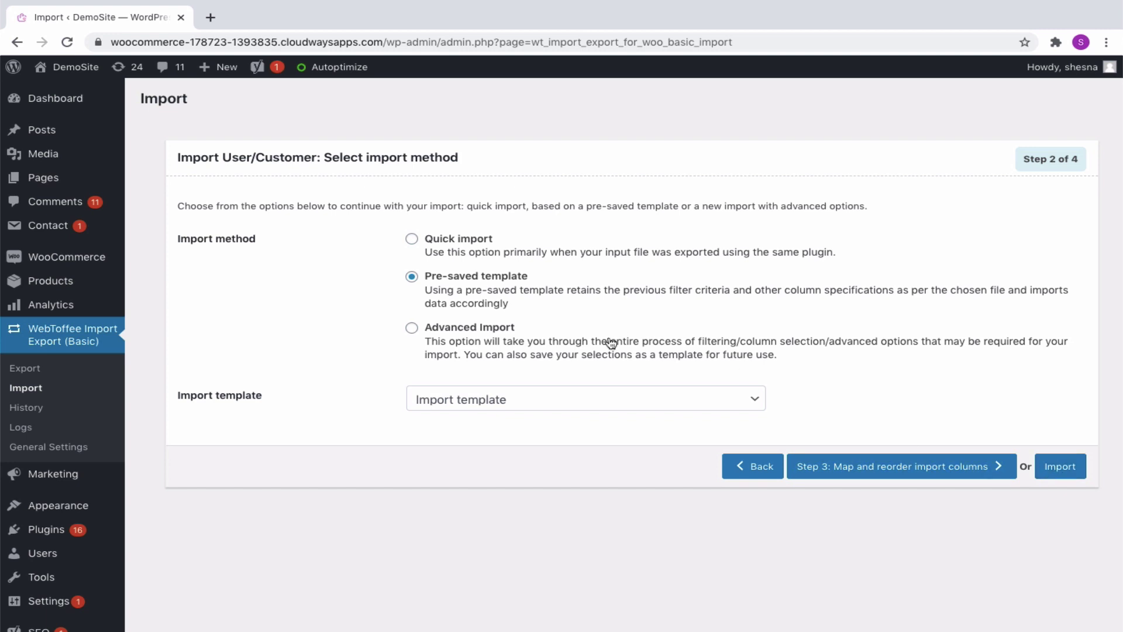
pyautogui.click(412, 330)
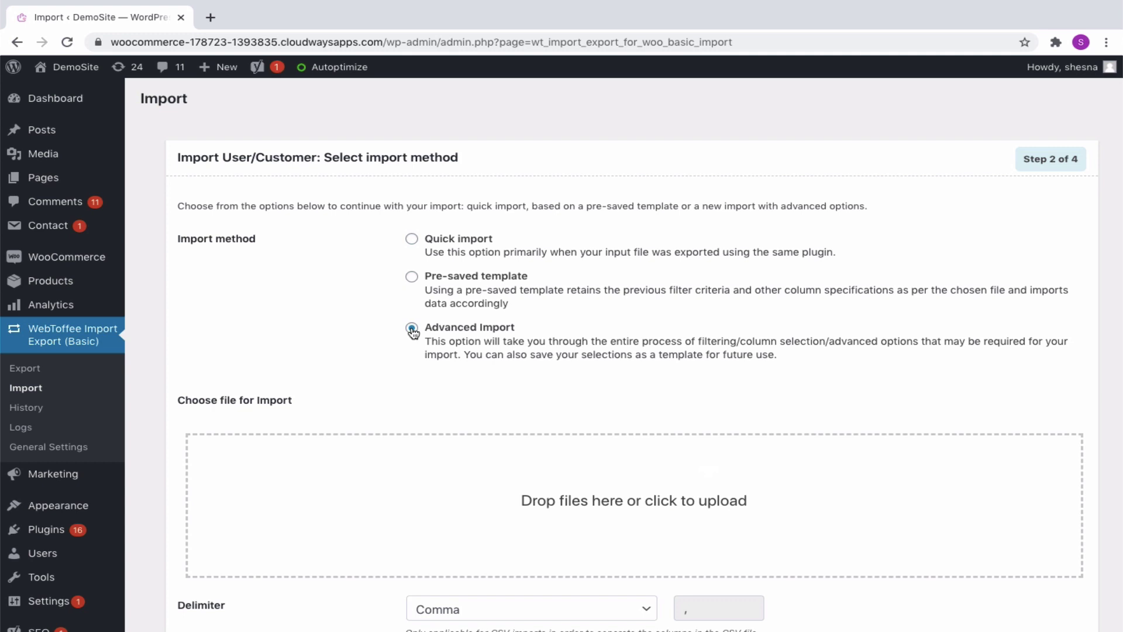
pyautogui.scroll(-1, 413, 331)
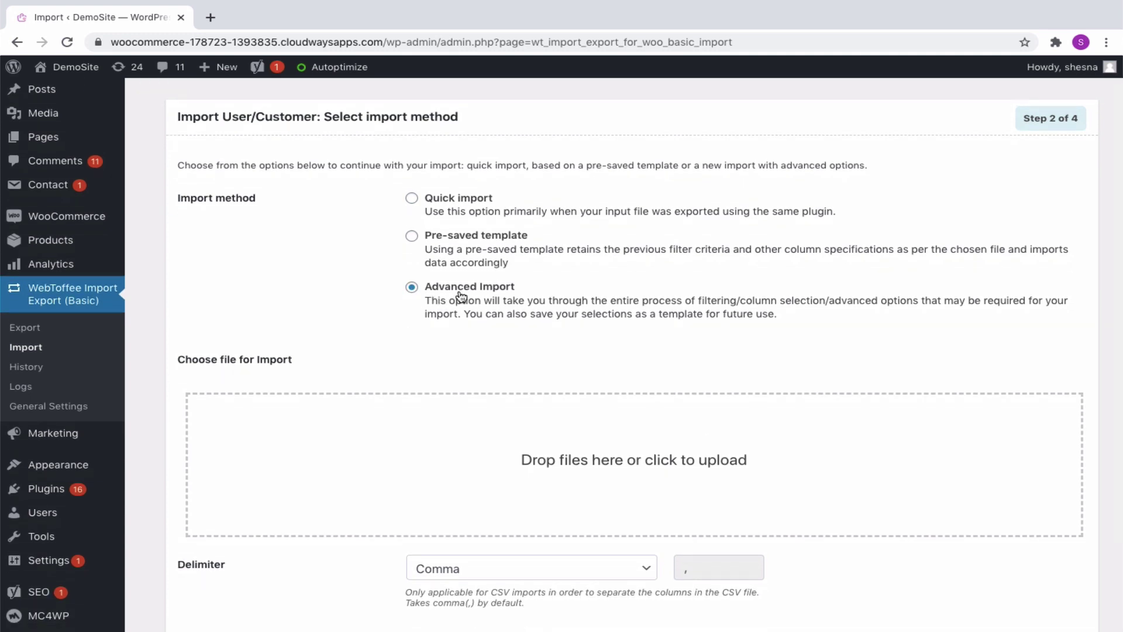
pyautogui.click(568, 457)
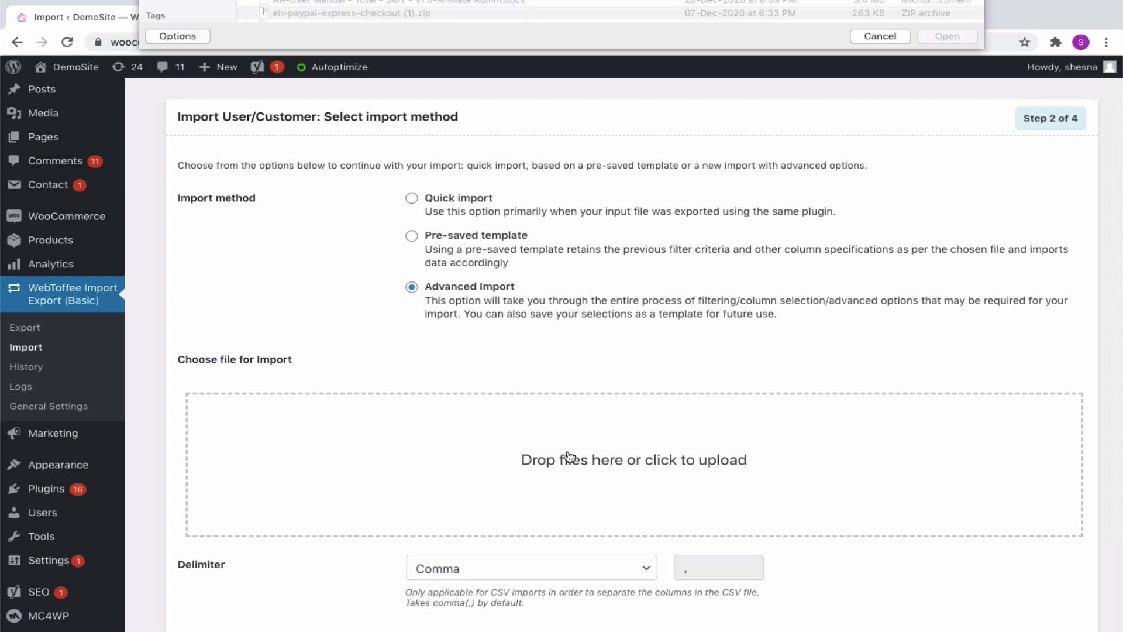
pyautogui.click(422, 132)
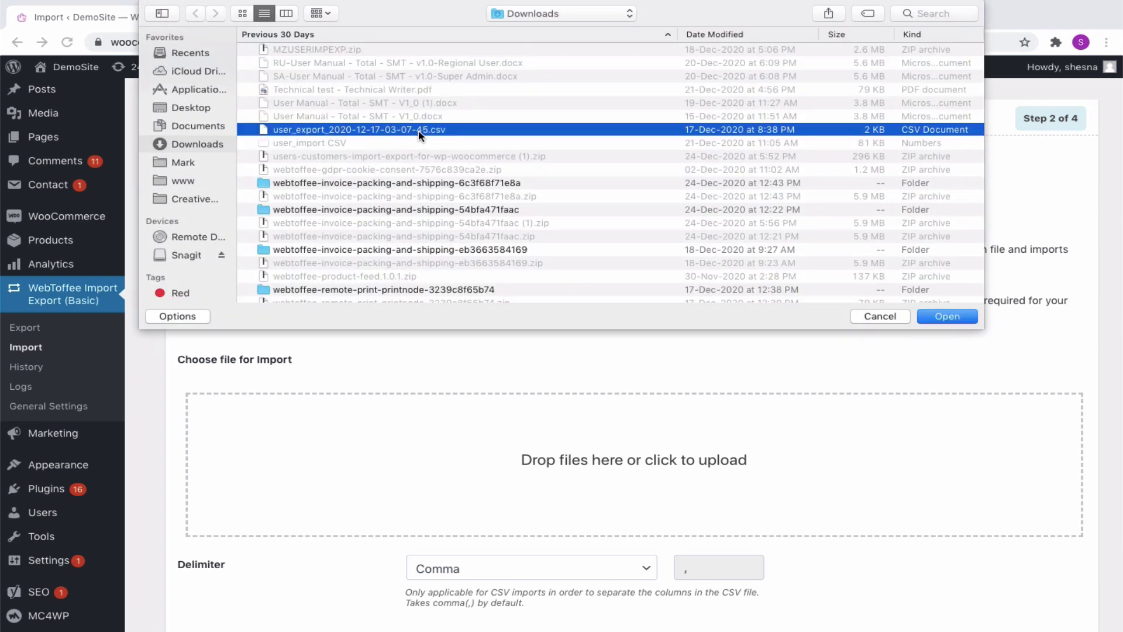
pyautogui.click(938, 318)
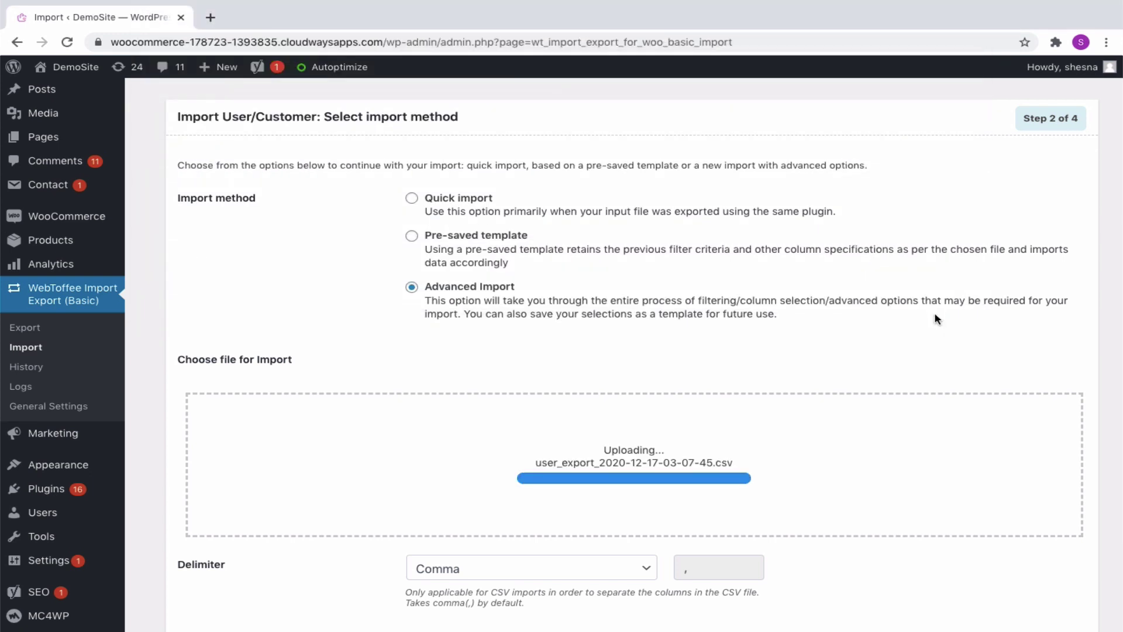
pyautogui.scroll(-1, 935, 318)
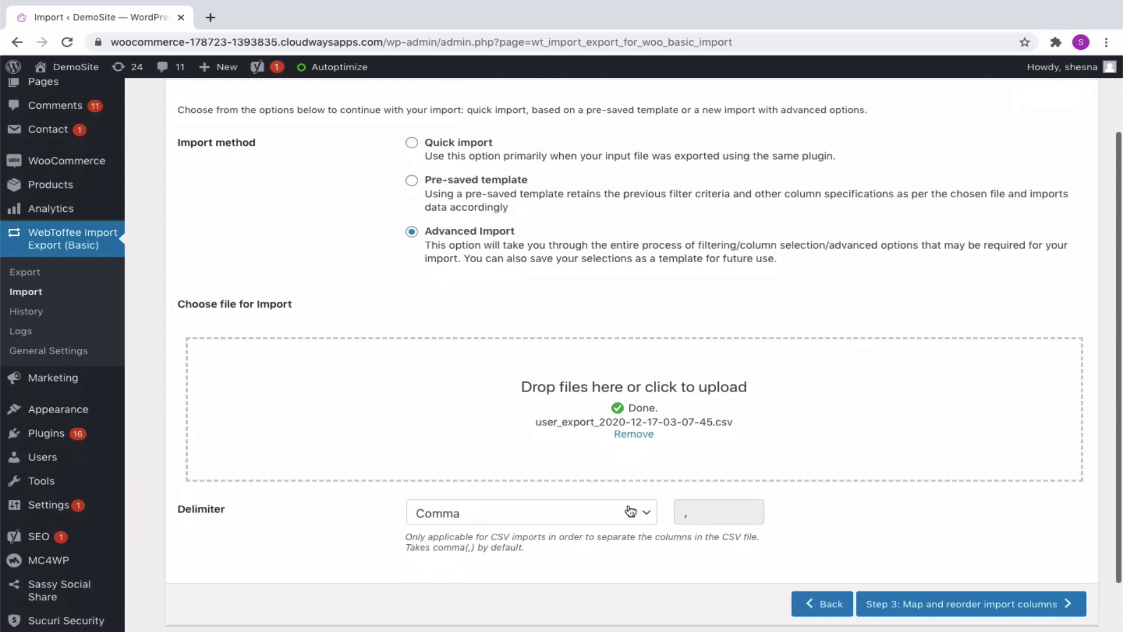
pyautogui.click(606, 511)
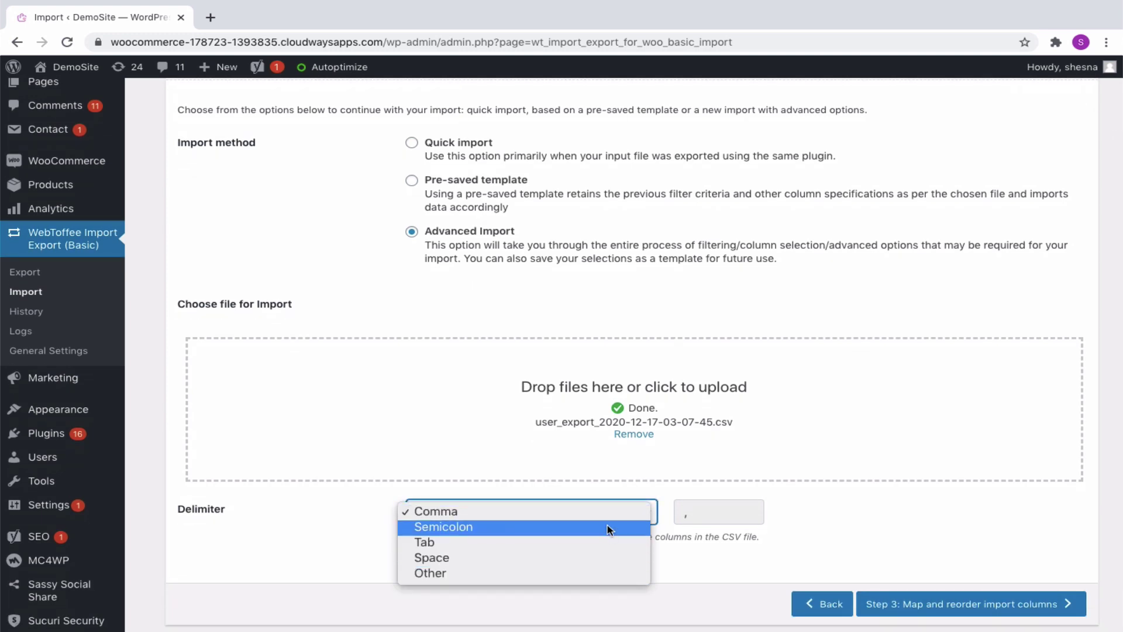
pyautogui.click(609, 516)
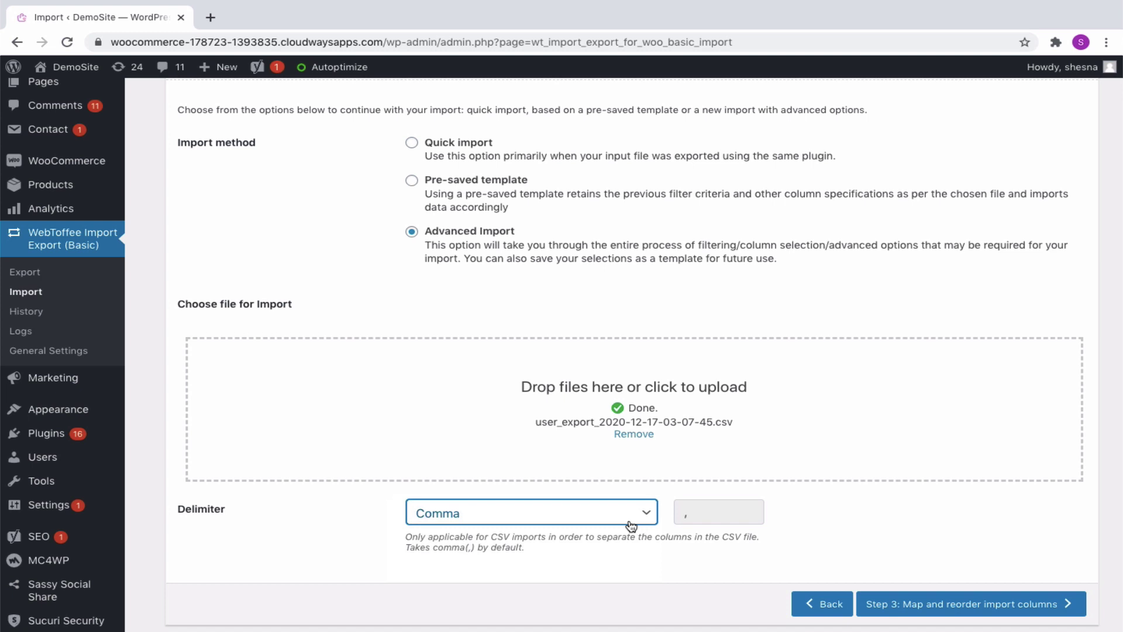
pyautogui.scroll(-1, 707, 534)
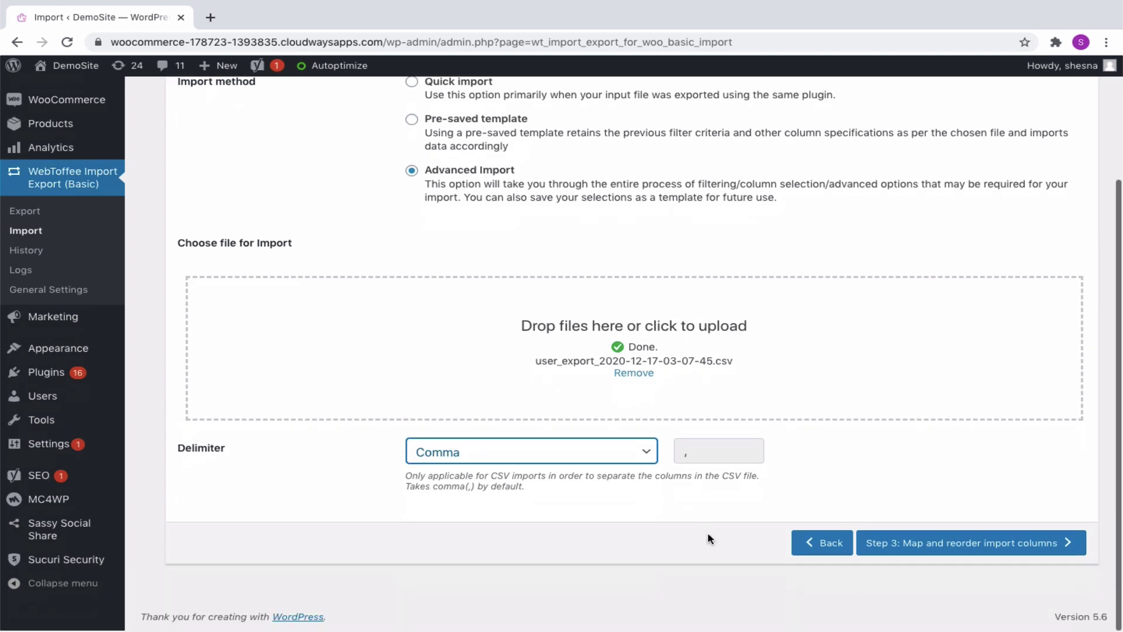
# Step: Advance to step 3 column mapping and bring up the user_email value expression editor
pyautogui.click(1006, 547)
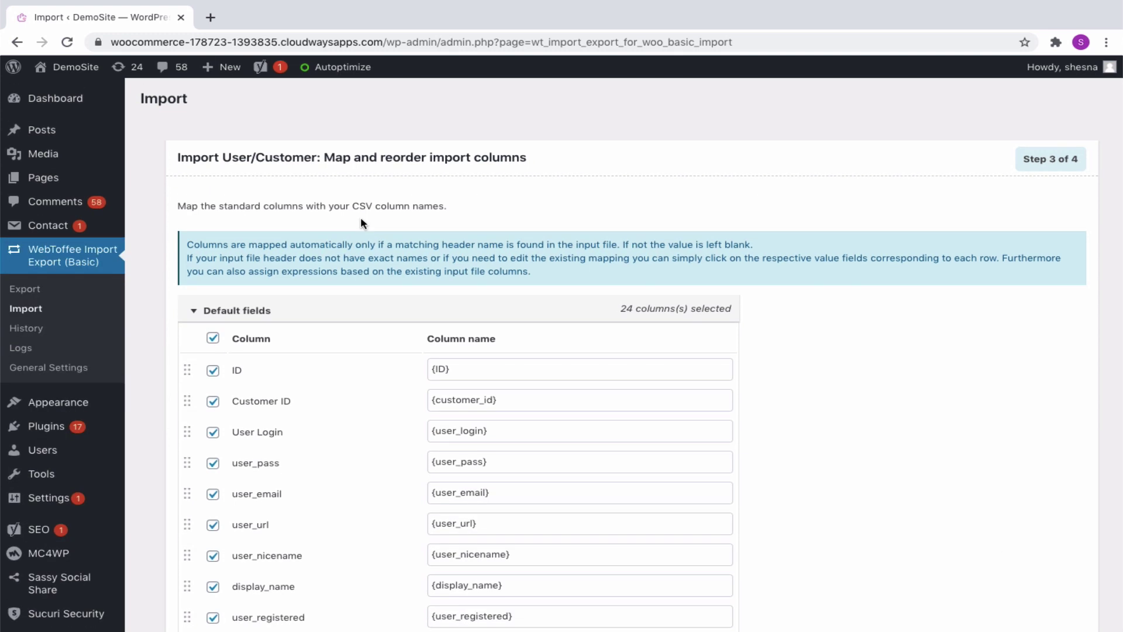
pyautogui.scroll(-1, 472, 418)
pyautogui.scroll(-1, 471, 419)
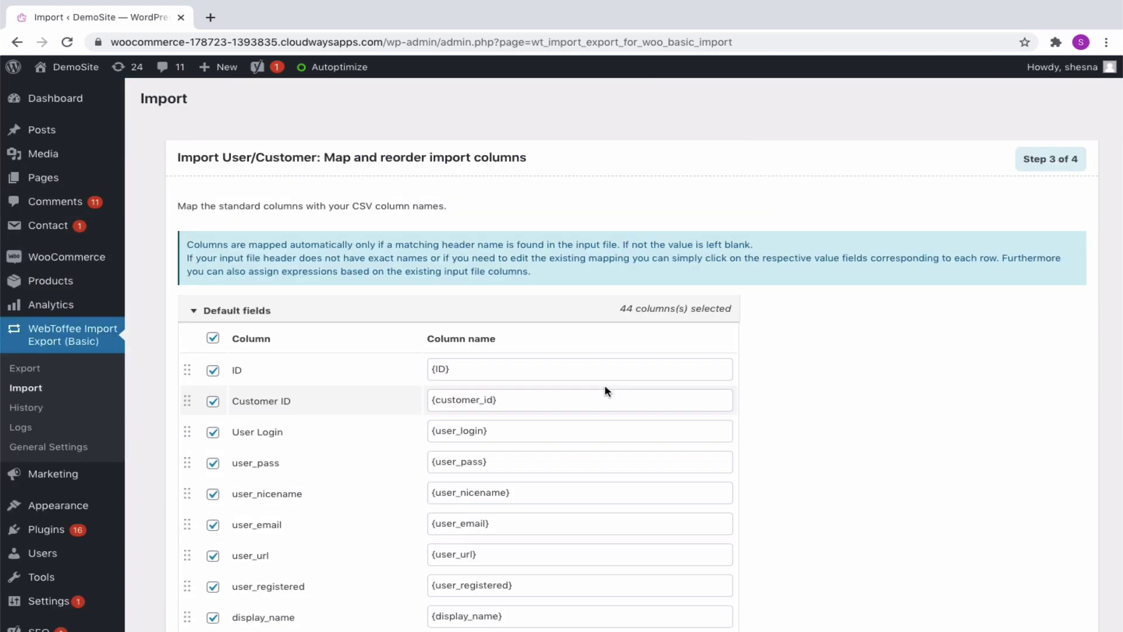
pyautogui.scroll(-2, 605, 391)
pyautogui.scroll(-1, 605, 386)
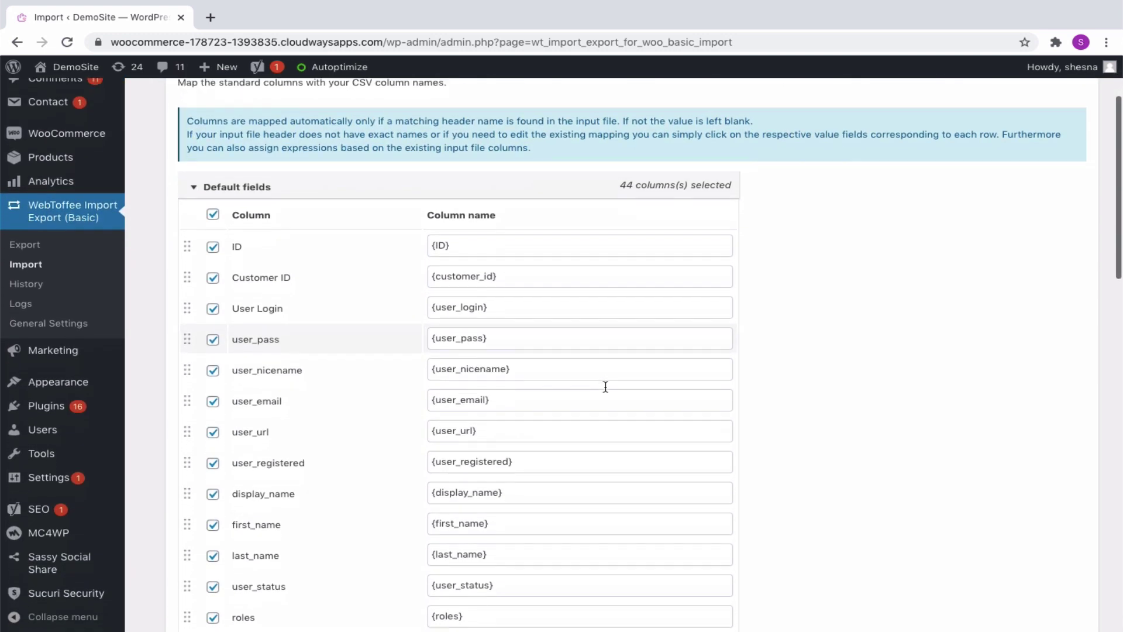
pyautogui.scroll(-1, 604, 386)
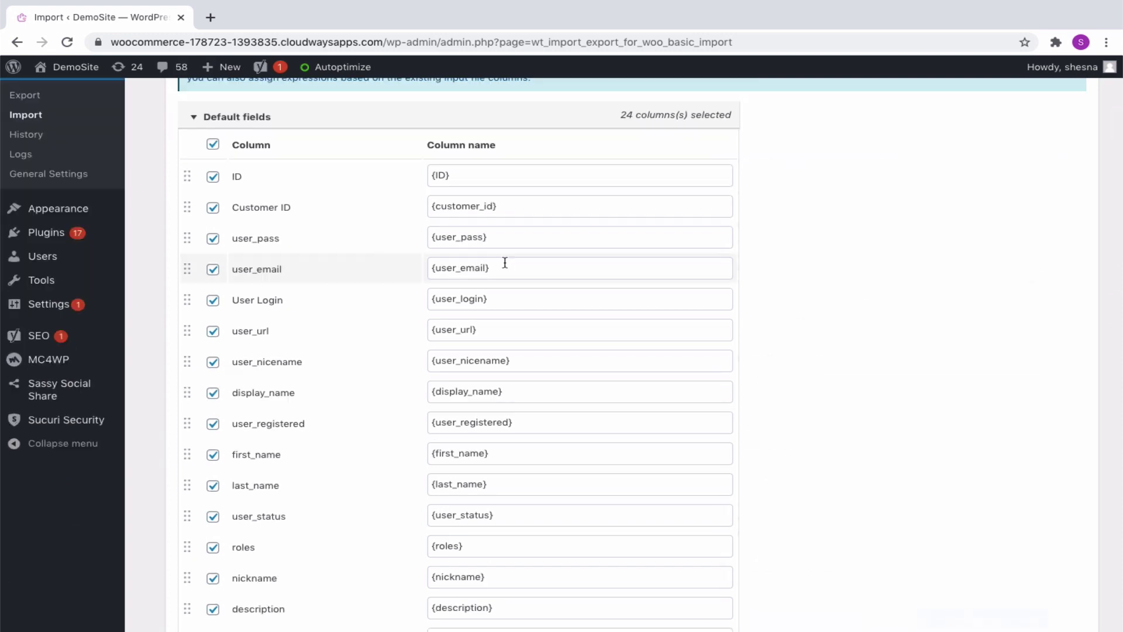
pyautogui.click(506, 263)
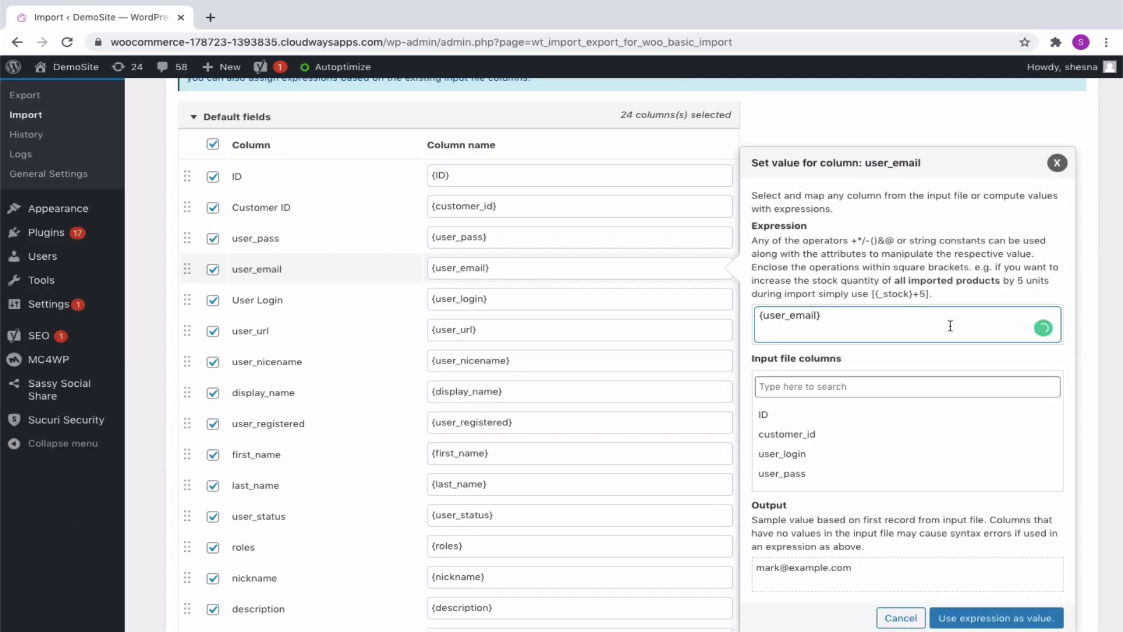
pyautogui.scroll(-3, 993, 351)
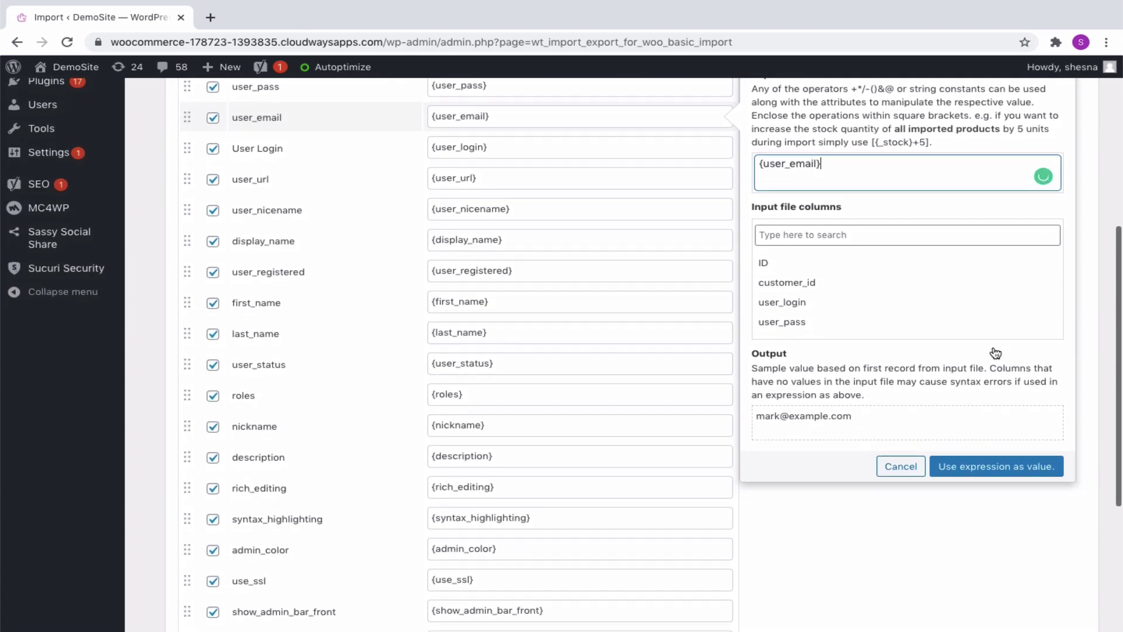
pyautogui.scroll(2, 996, 352)
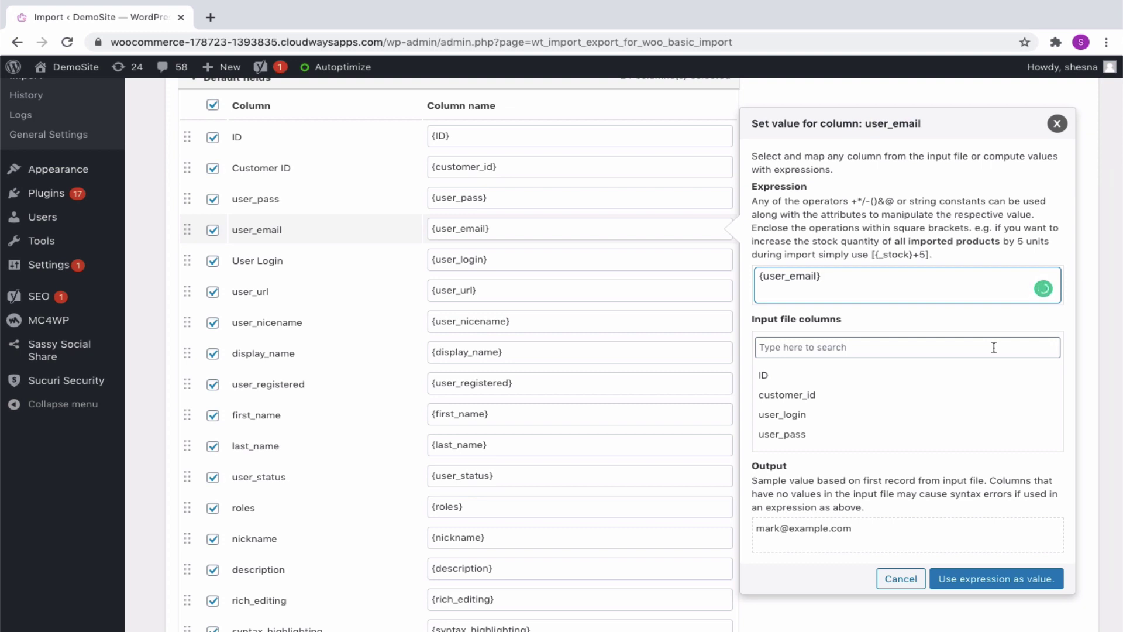
# Step: Close user_email settings and edit billing_phone's expression to begin with '+01 '
pyautogui.click(582, 315)
pyautogui.scroll(-10, 582, 315)
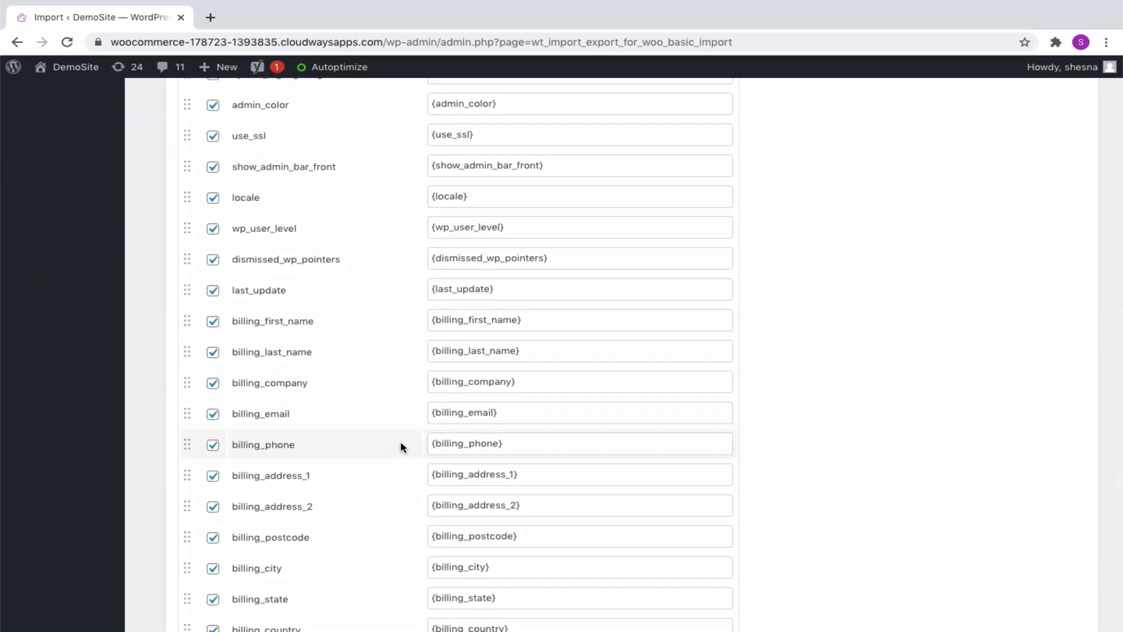
pyautogui.click(509, 442)
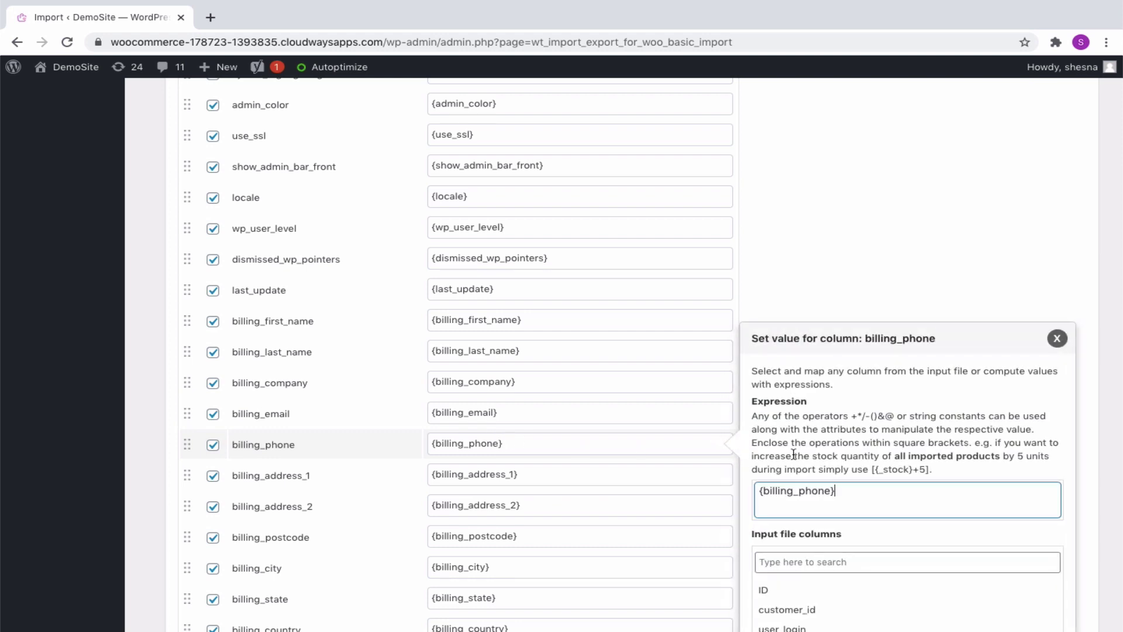
pyautogui.scroll(-2, 850, 458)
pyautogui.scroll(-1, 851, 459)
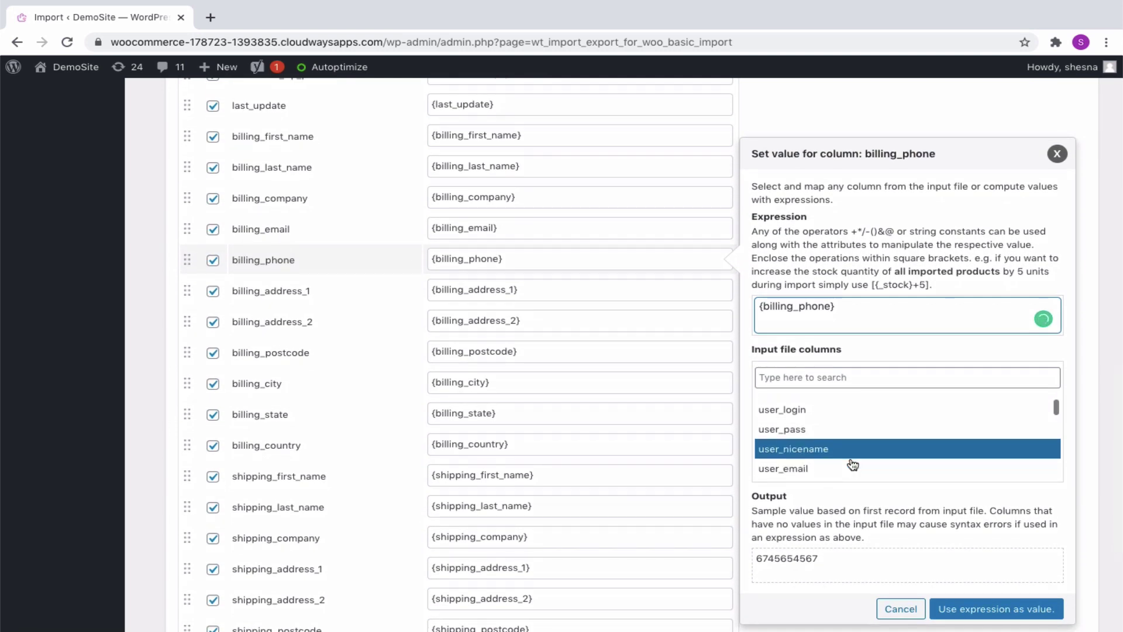
pyautogui.scroll(-2, 869, 501)
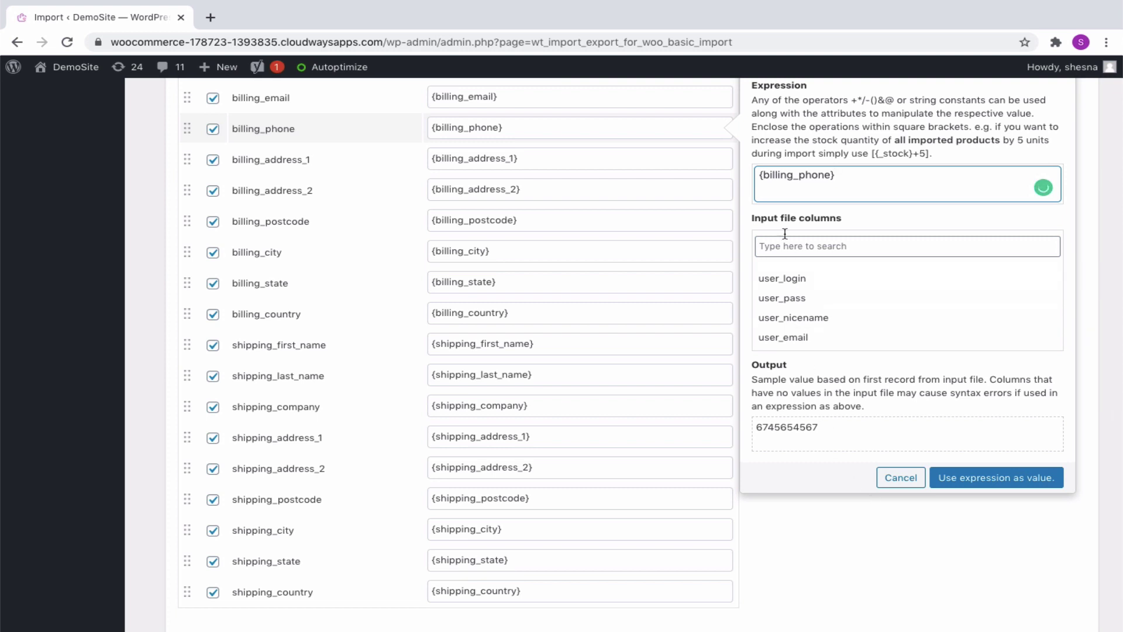
pyautogui.click(758, 175)
pyautogui.write('+')
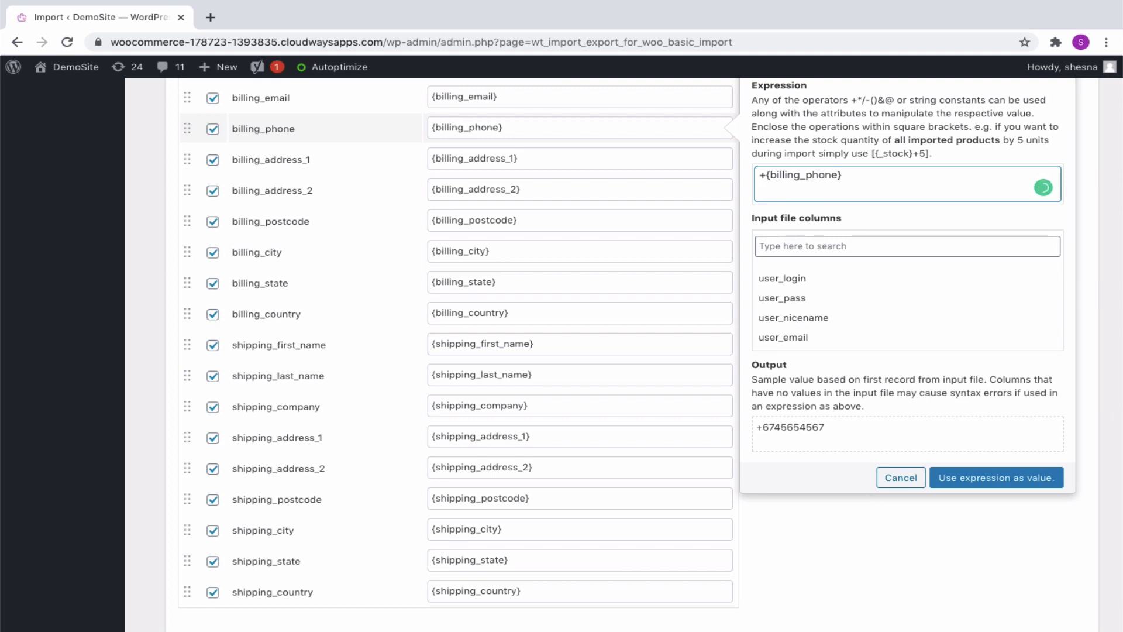
pyautogui.write('01')
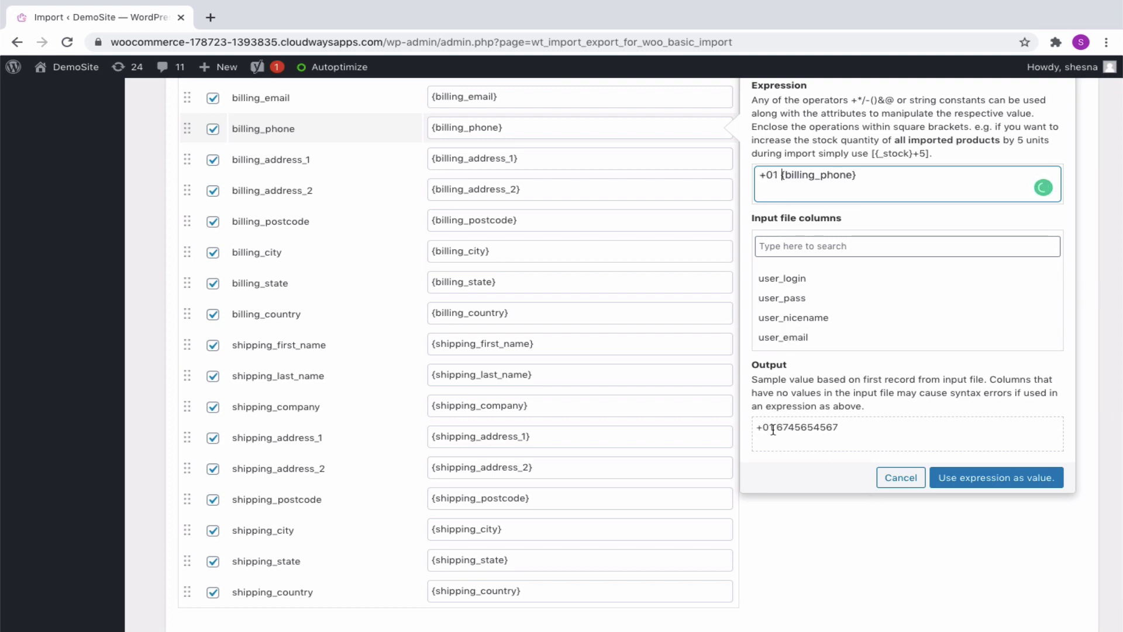
# Step: Apply +01 {billing_phone} as the value and continue to step 4 advanced options
pyautogui.click(991, 478)
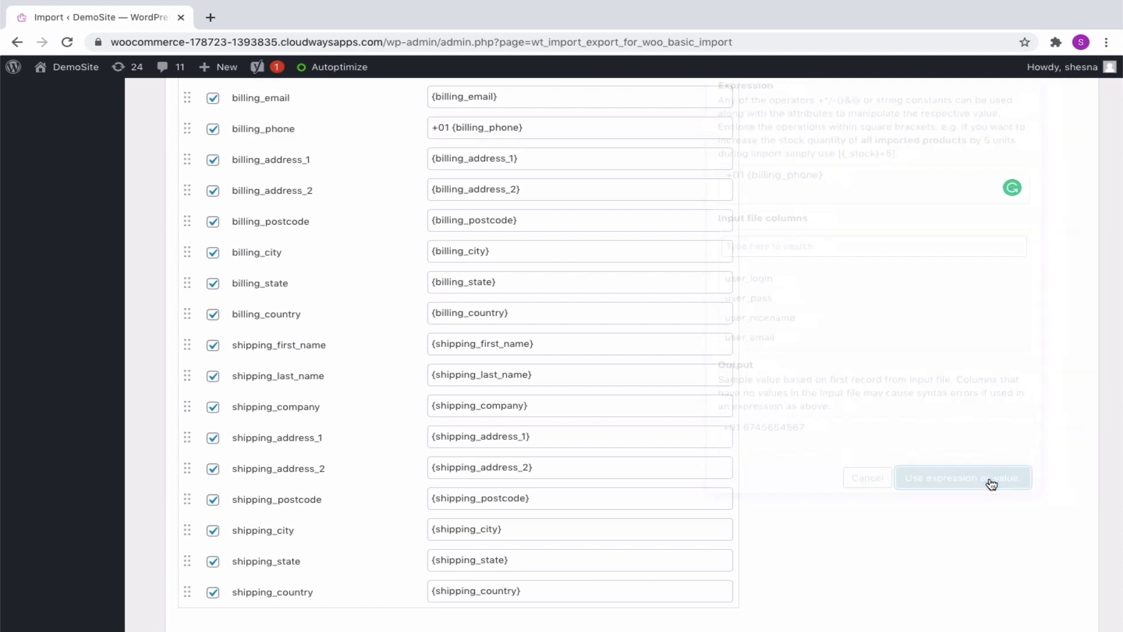
pyautogui.scroll(-3, 991, 484)
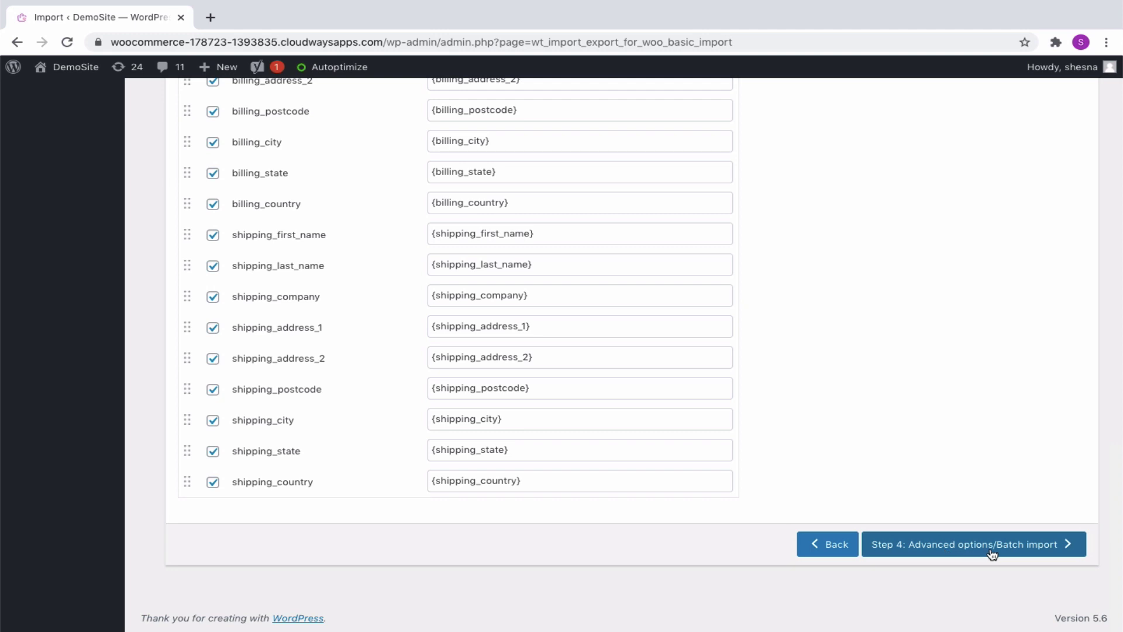
pyautogui.click(968, 549)
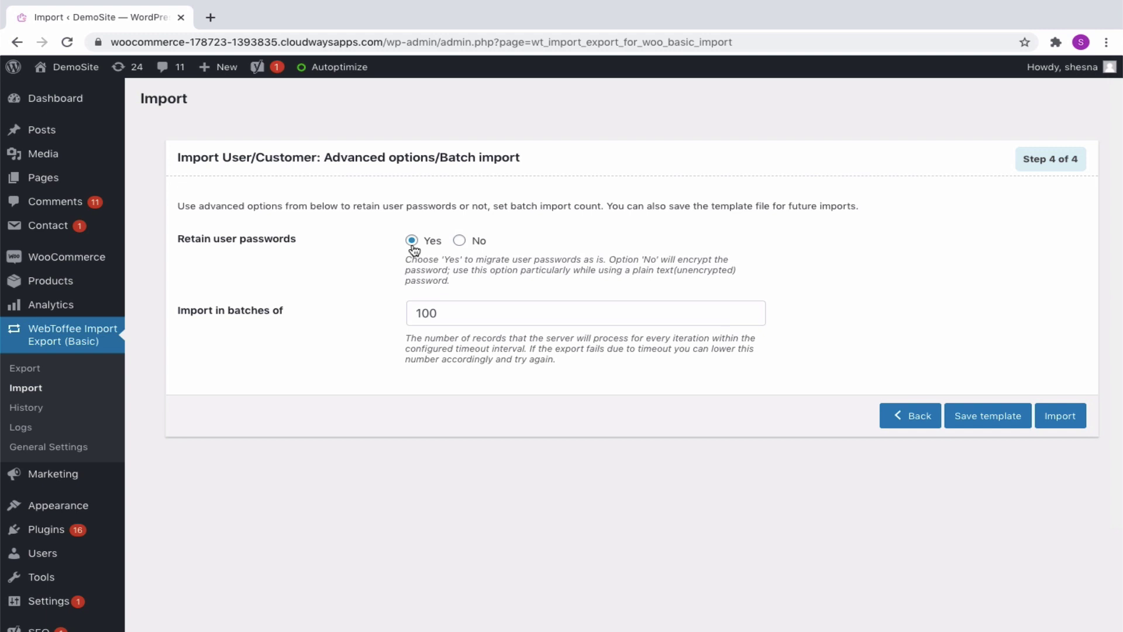
# Step: Review password retention and batch size, then save the settings as template 'Import template'
pyautogui.click(460, 241)
pyautogui.click(459, 319)
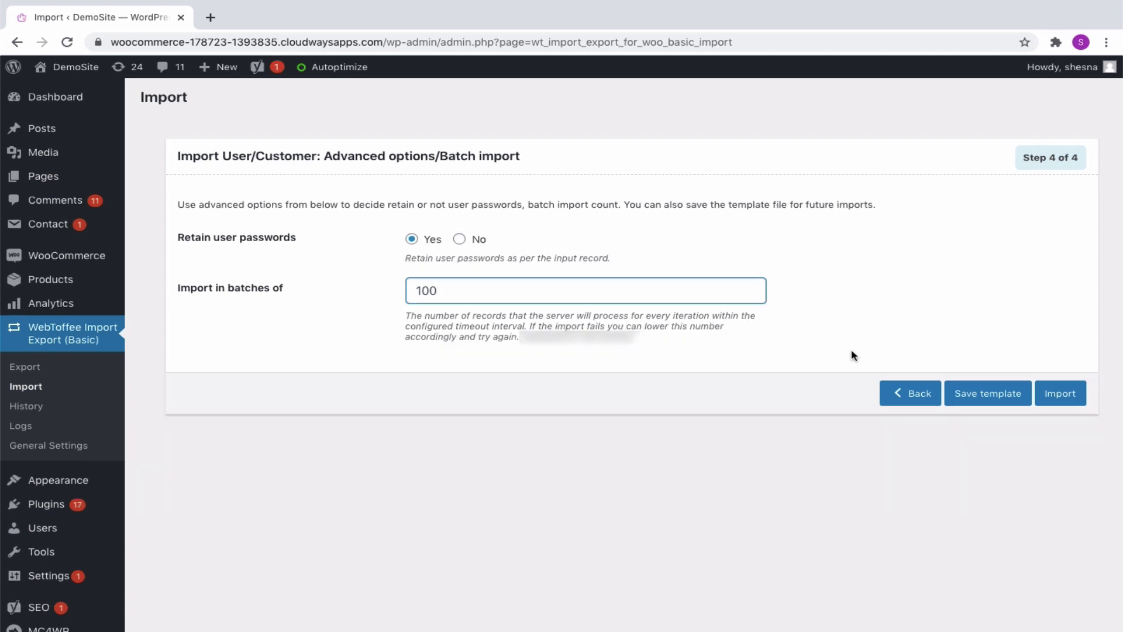
pyautogui.click(996, 400)
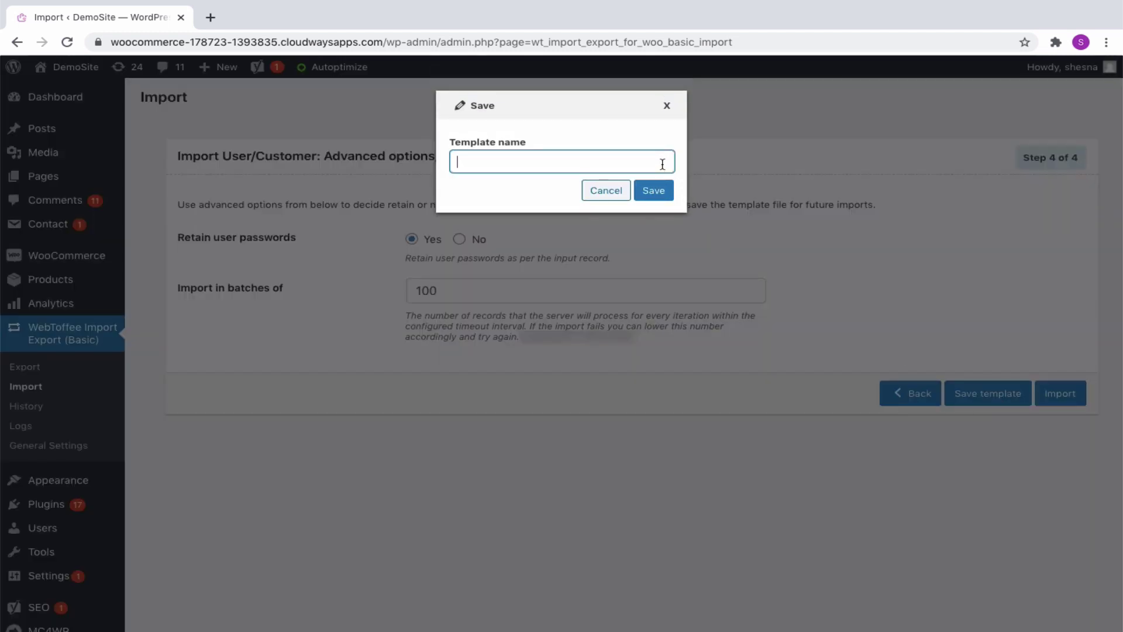
pyautogui.write('Import templat')
pyautogui.write('e')
pyautogui.click(665, 190)
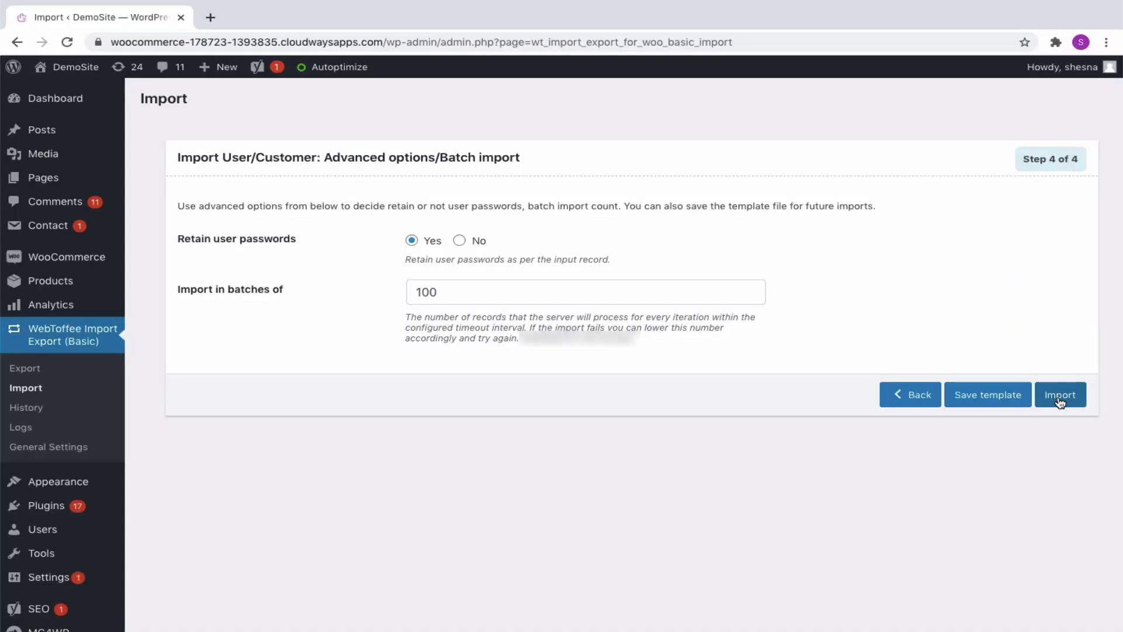
# Step: Run the user import (4 succeeded, 0 failed) and go to the import/export History
pyautogui.click(1060, 397)
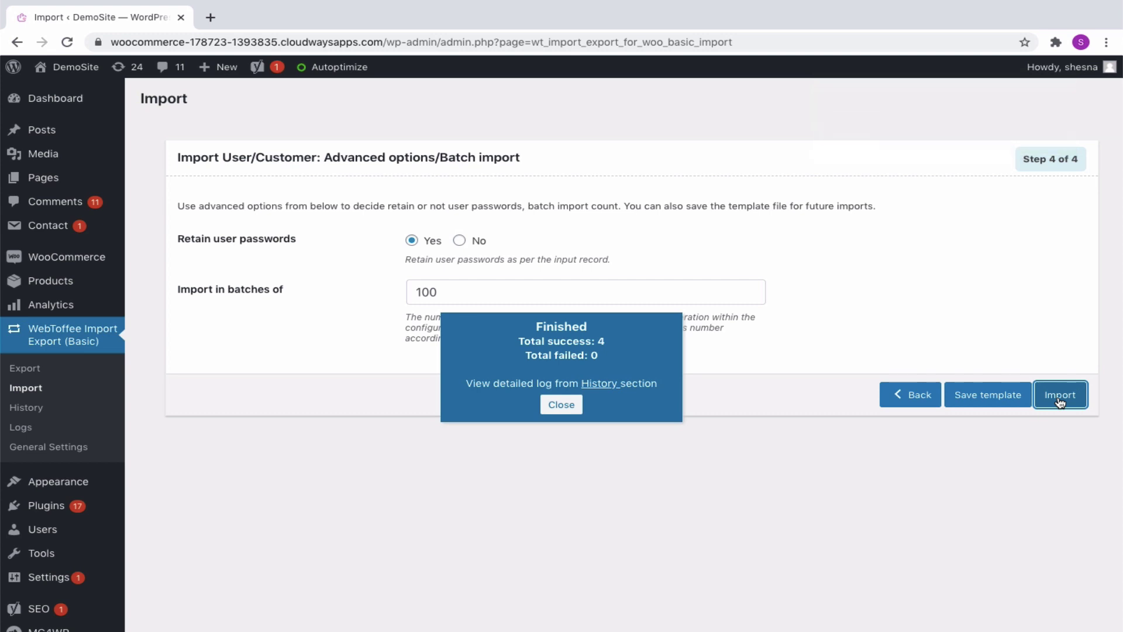
pyautogui.click(606, 388)
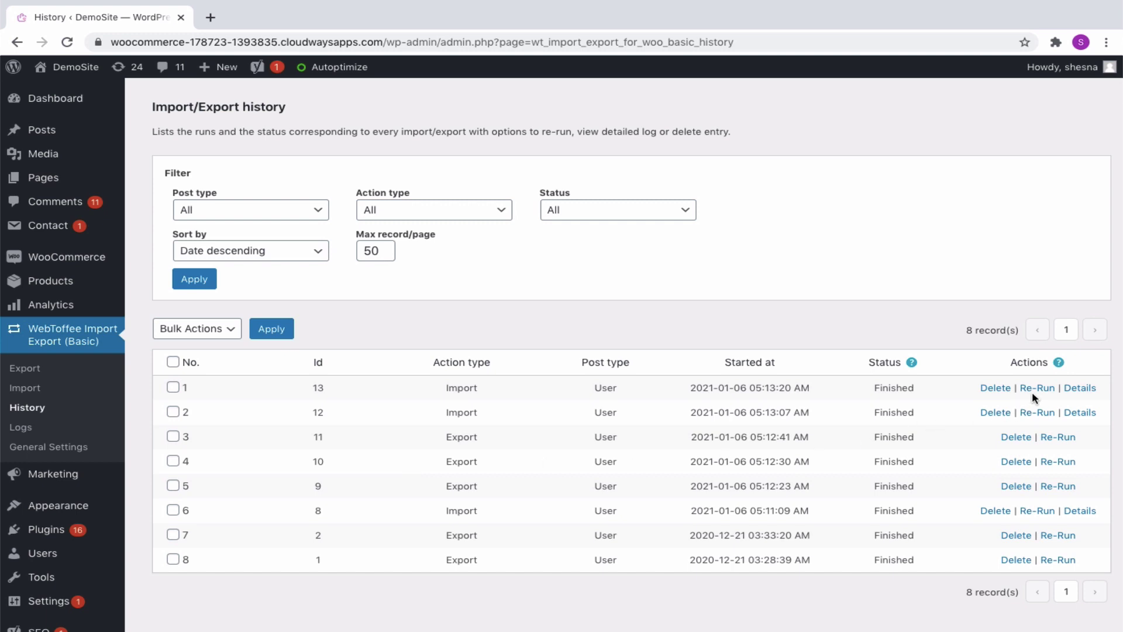
# Step: Apply history filters, view a run's details, inspect post type and action filters, then go to Logs
pyautogui.click(994, 391)
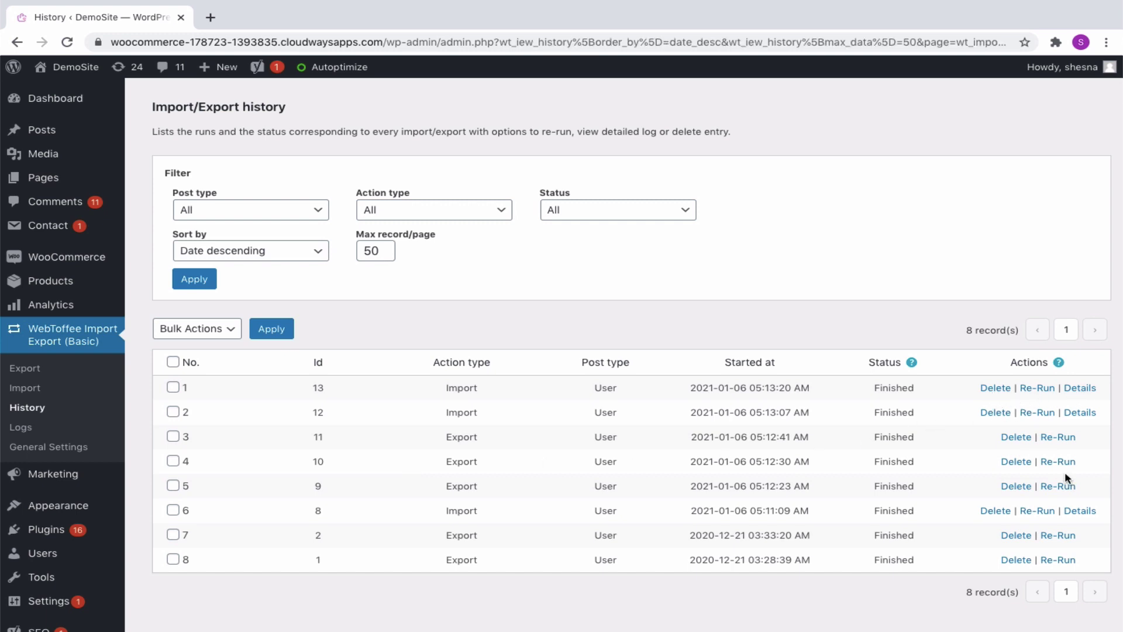
pyautogui.click(1078, 510)
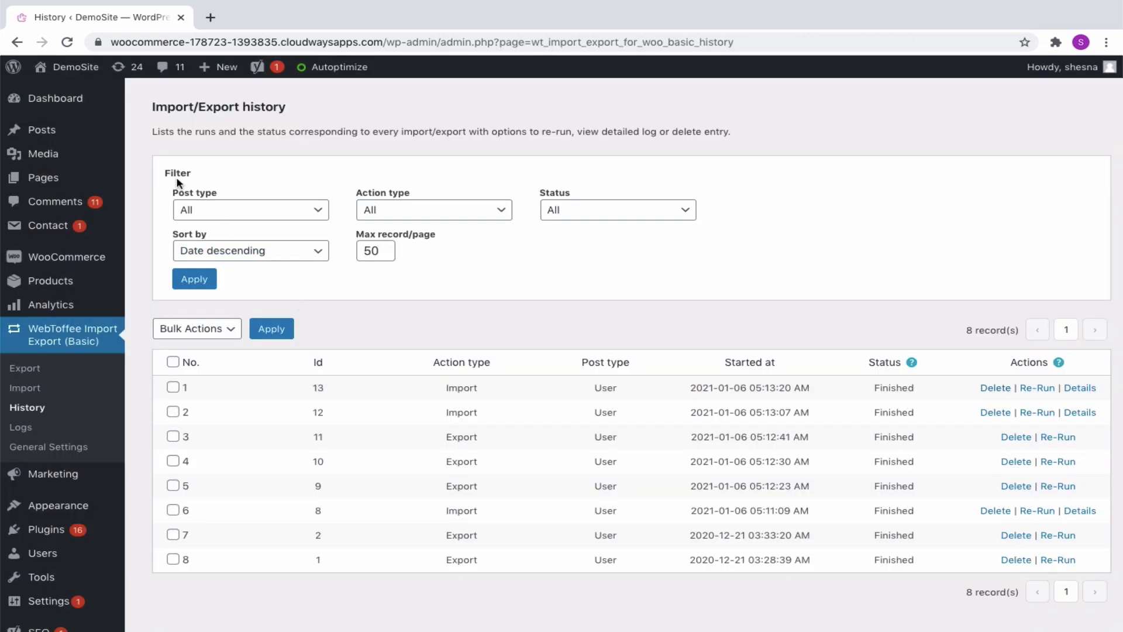
pyautogui.click(248, 214)
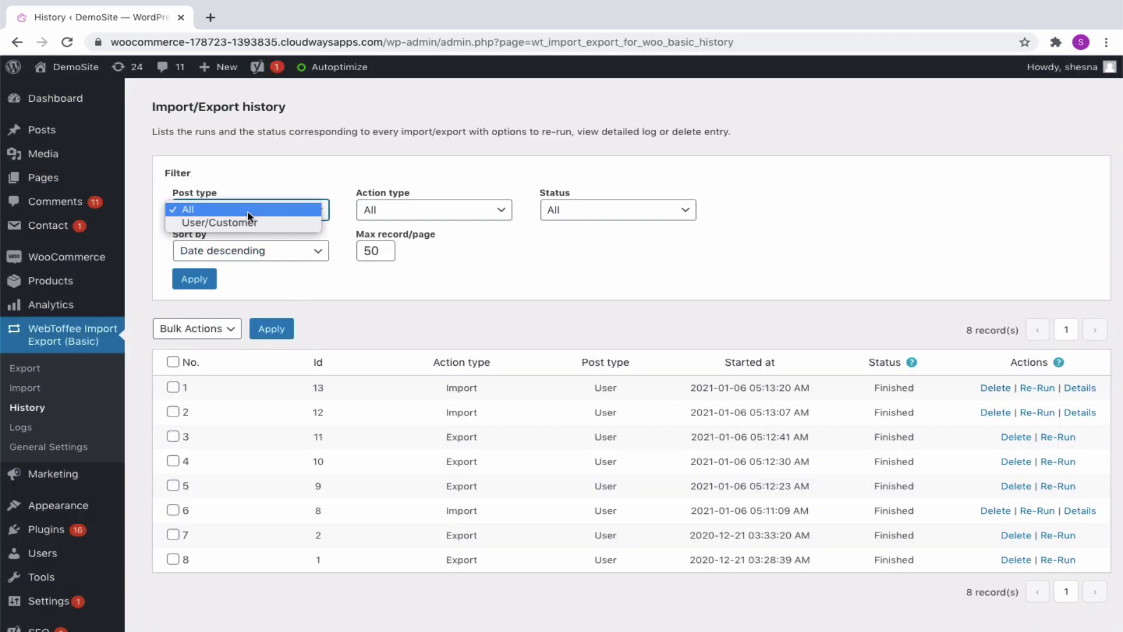
pyautogui.click(248, 216)
pyautogui.click(406, 218)
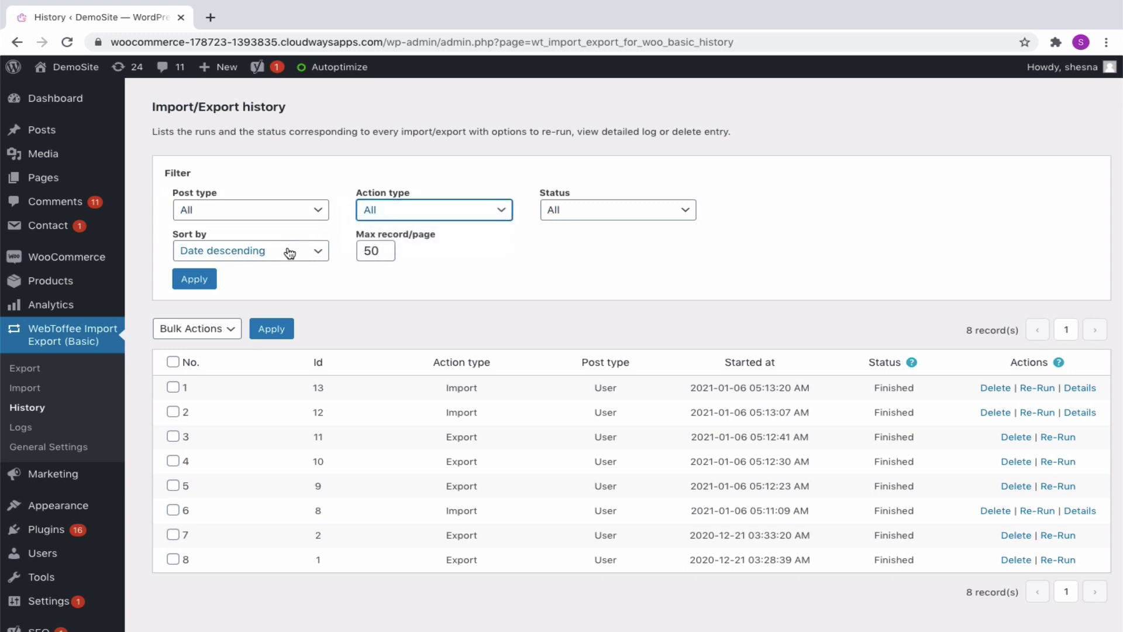
pyautogui.click(384, 249)
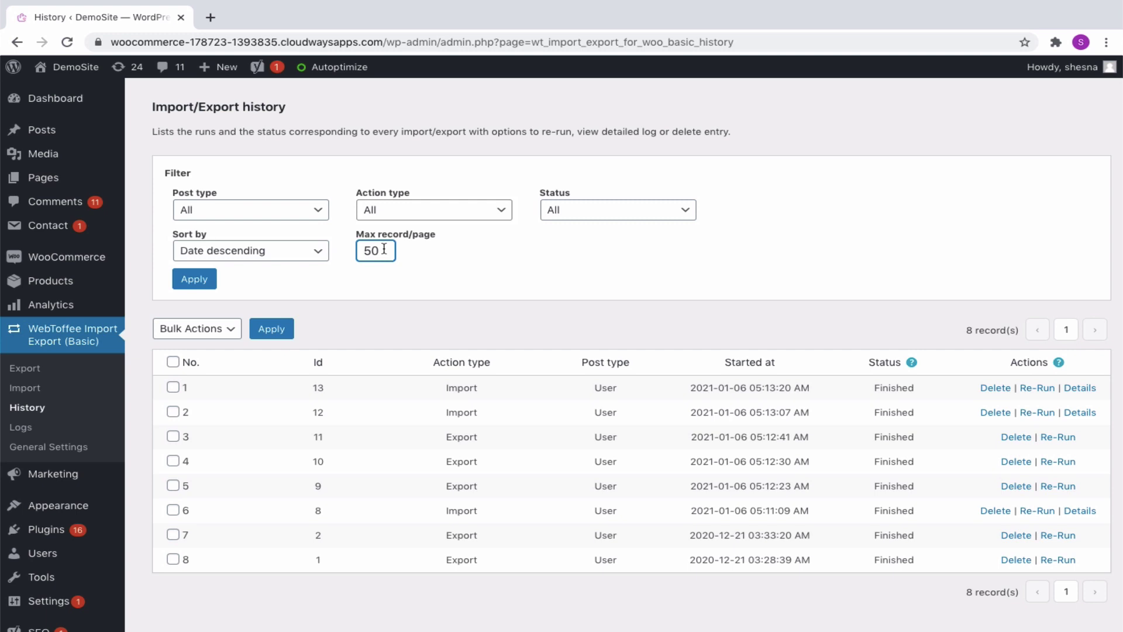
pyautogui.click(26, 429)
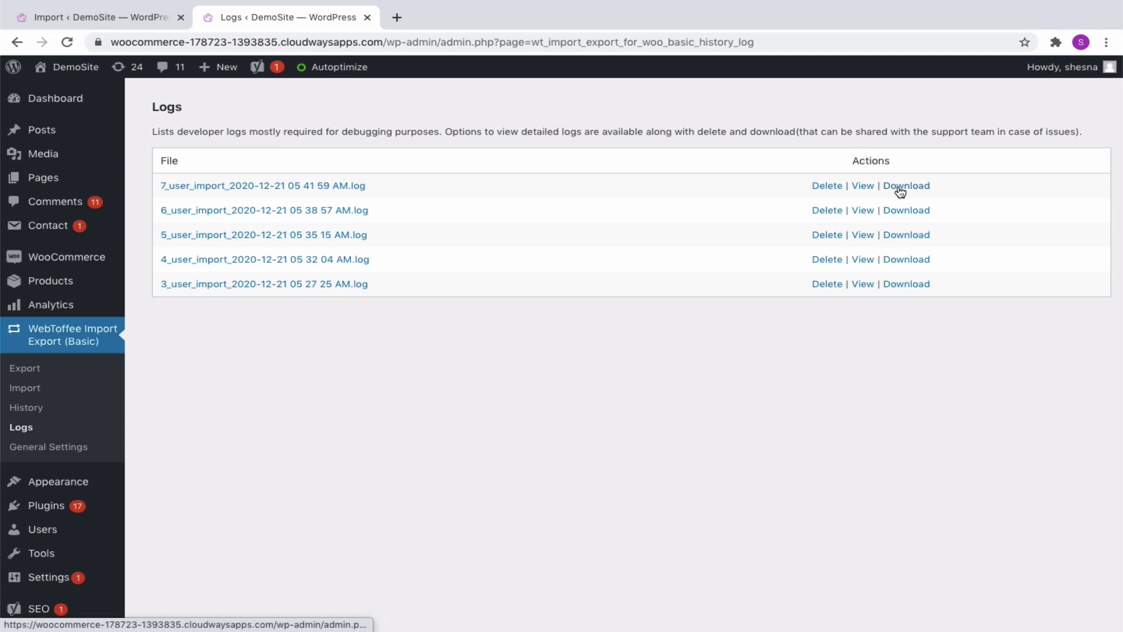
# Step: View the latest user import log file, close it and go to General Settings
pyautogui.click(864, 186)
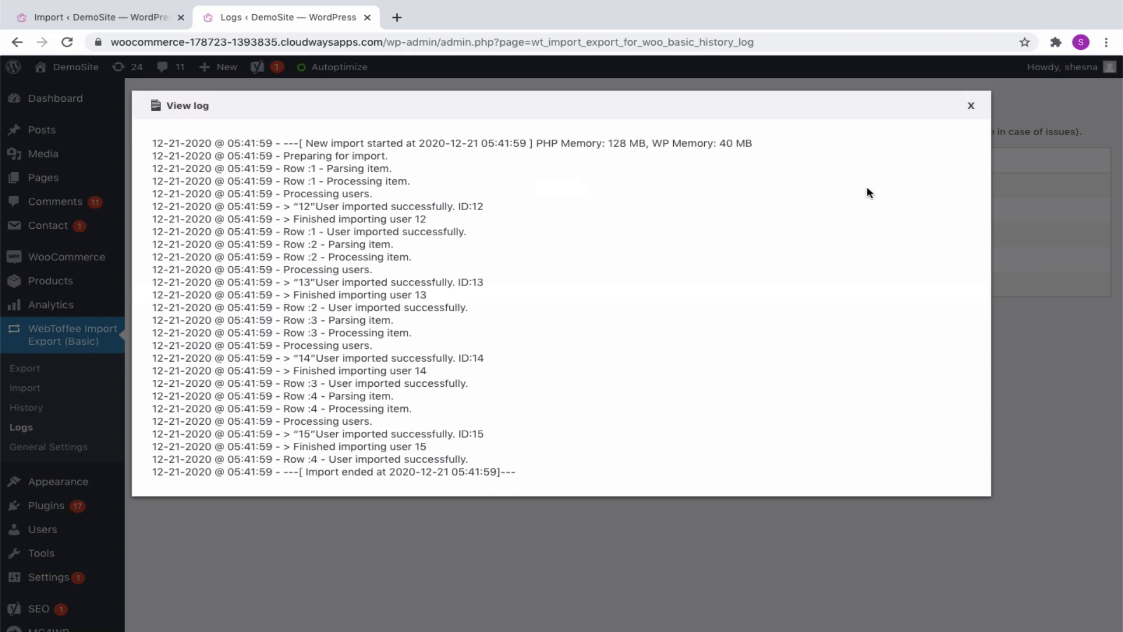
pyautogui.press('Escape')
pyautogui.click(50, 449)
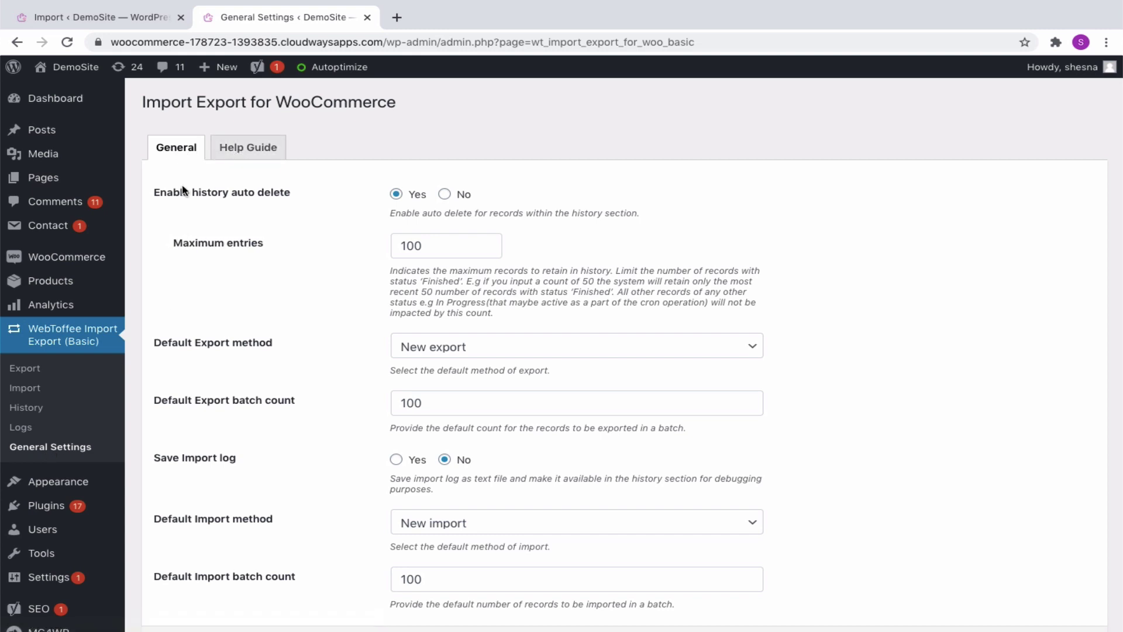
# Step: Enable history auto delete with maximum 50 entries and make Quick export the default export method
pyautogui.click(446, 195)
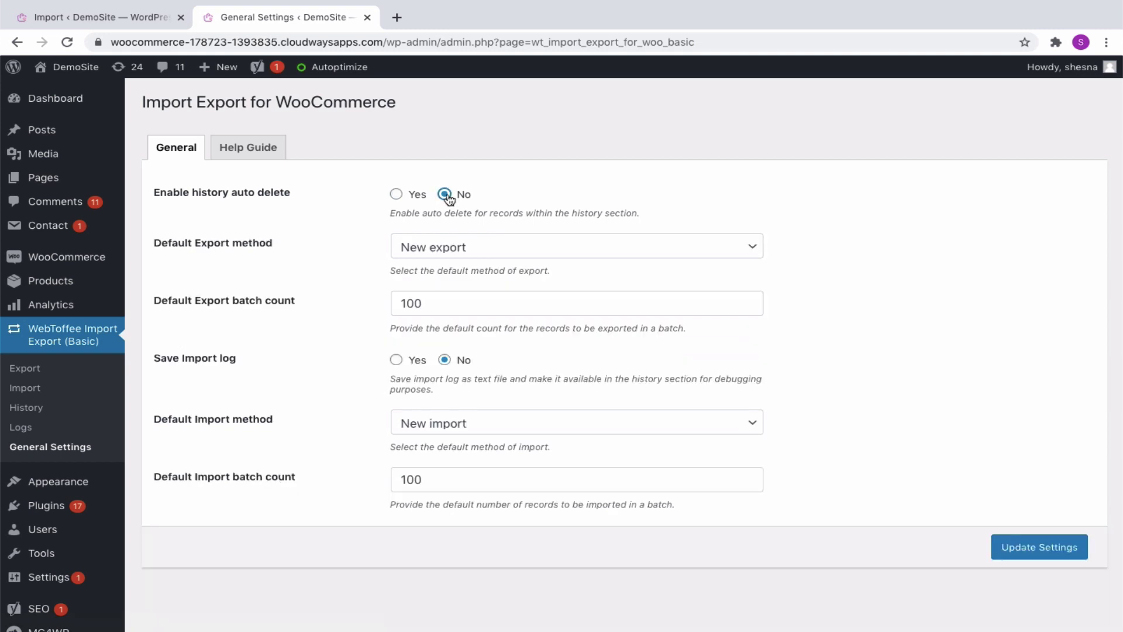
pyautogui.click(398, 195)
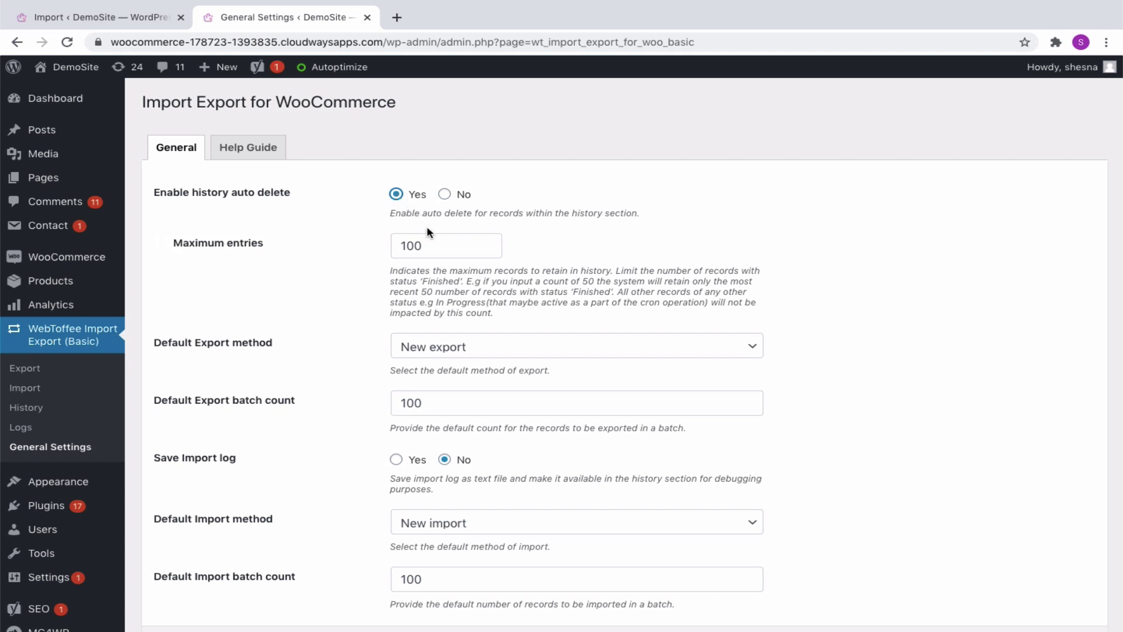
pyautogui.moveTo(439, 245)
pyautogui.moveTo(426, 242); pyautogui.dragTo(392, 245)
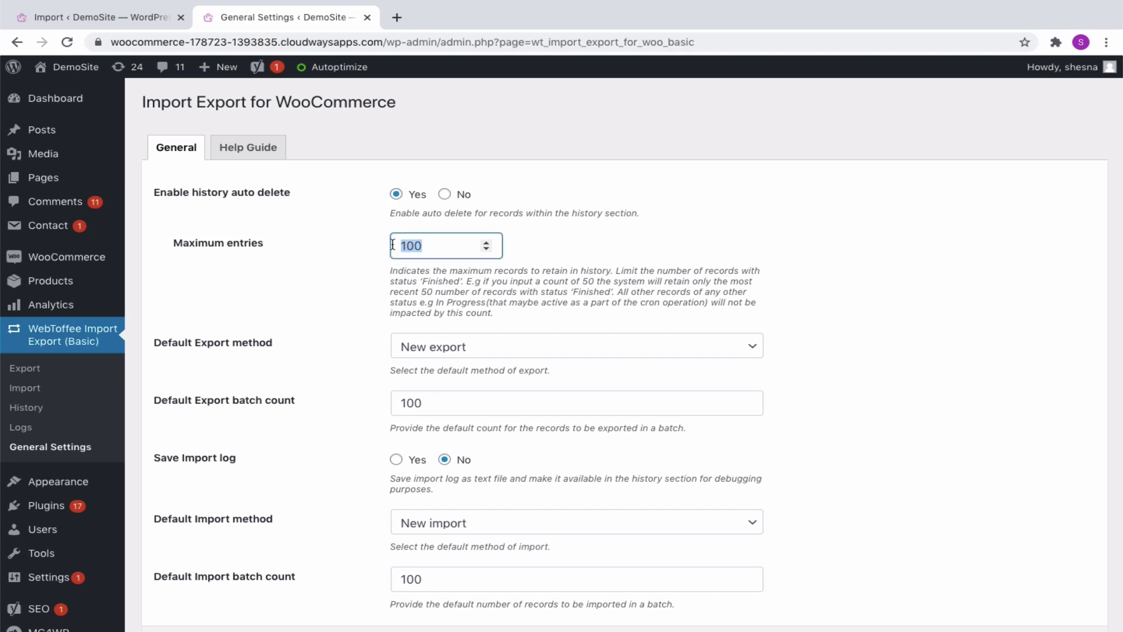
pyautogui.write('50')
pyautogui.click(208, 357)
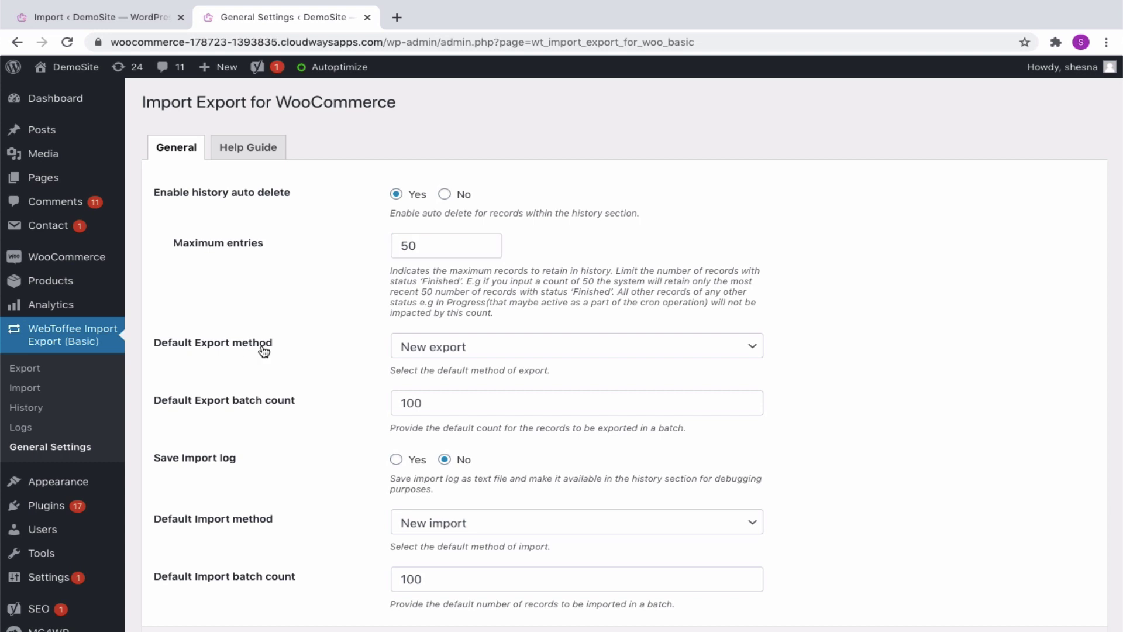
pyautogui.click(428, 355)
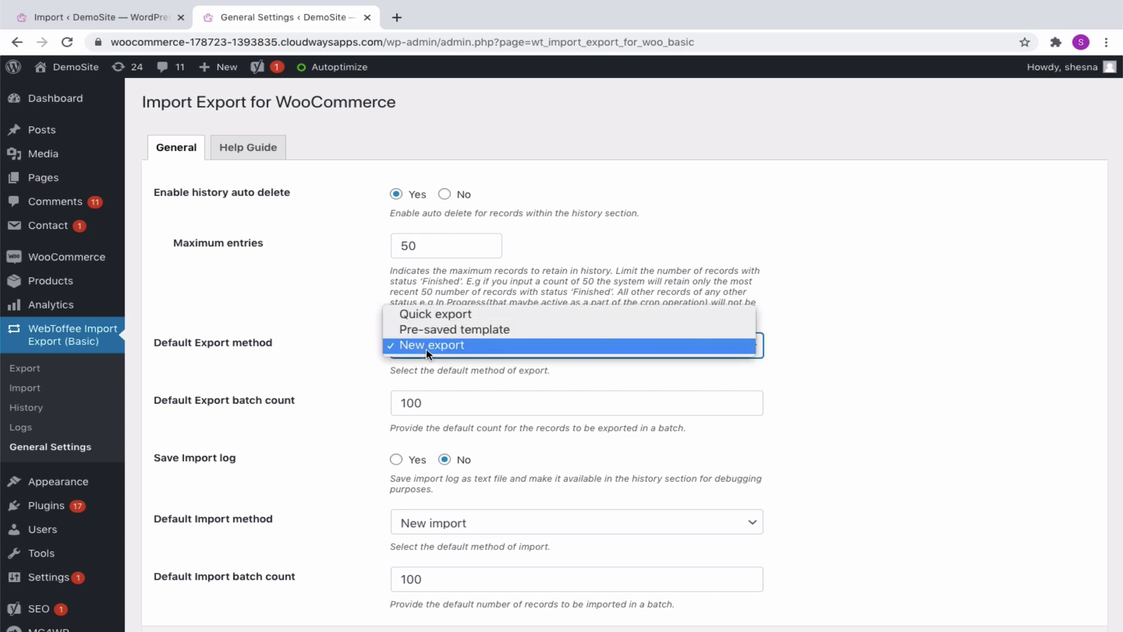
pyautogui.click(432, 316)
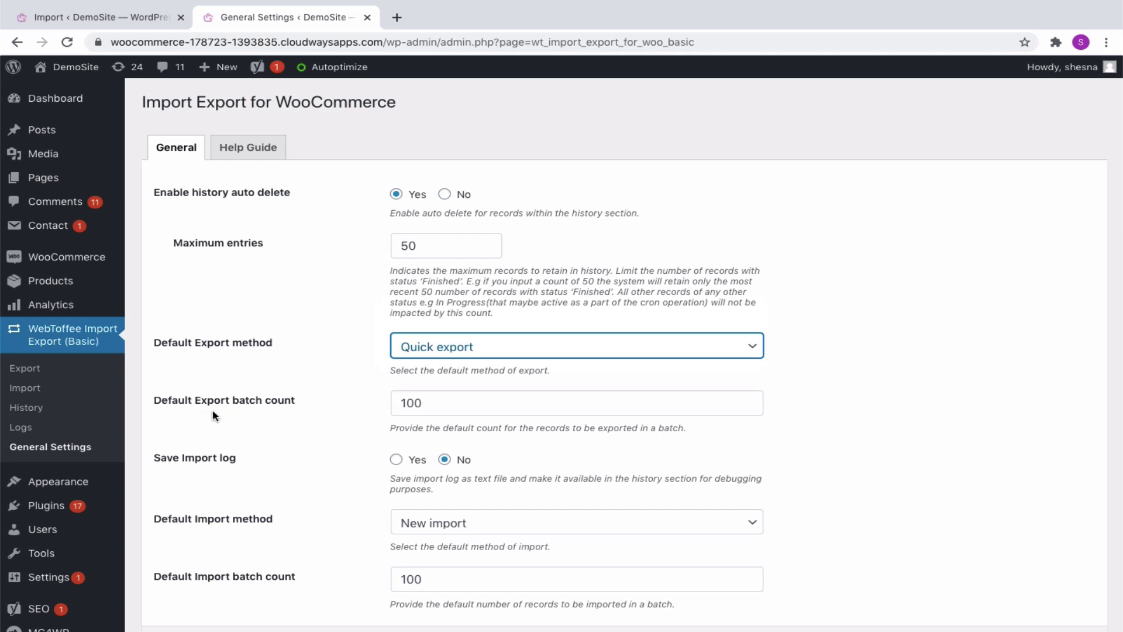
# Step: Enable saving import logs, keep New import as default, update settings and show the Help Guide
pyautogui.click(439, 406)
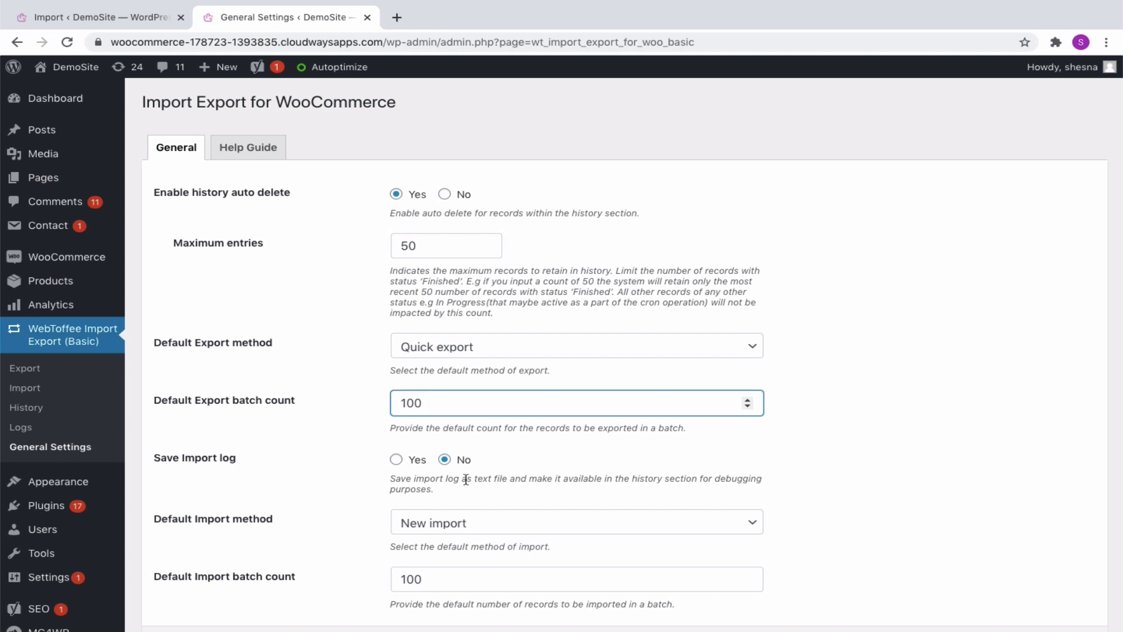
pyautogui.click(396, 460)
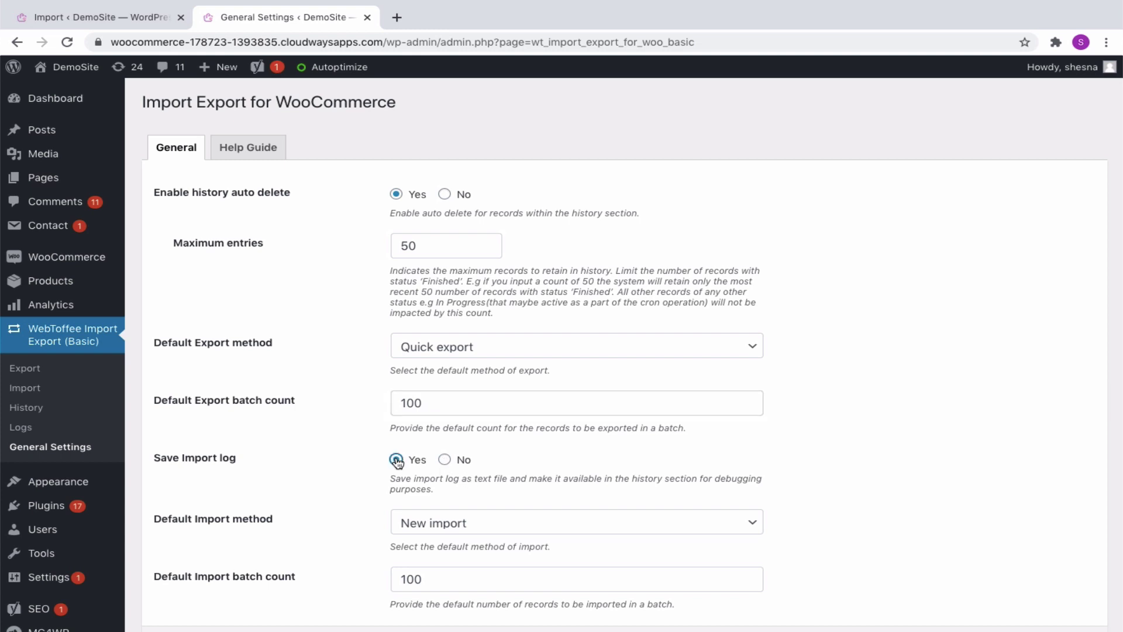
pyautogui.scroll(-1, 395, 463)
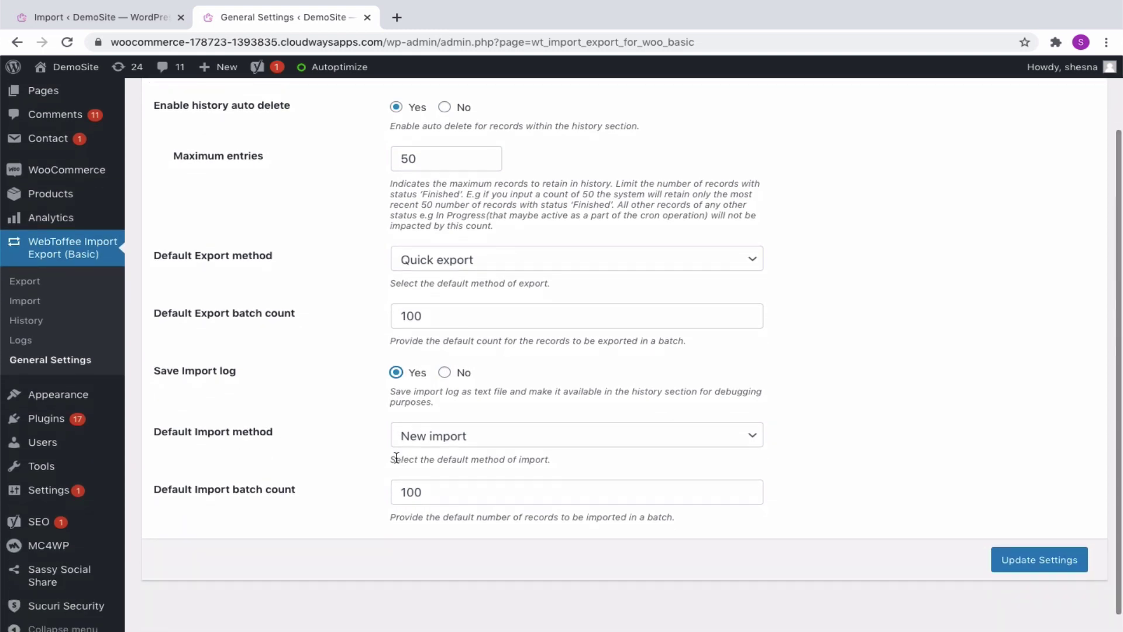
pyautogui.click(430, 439)
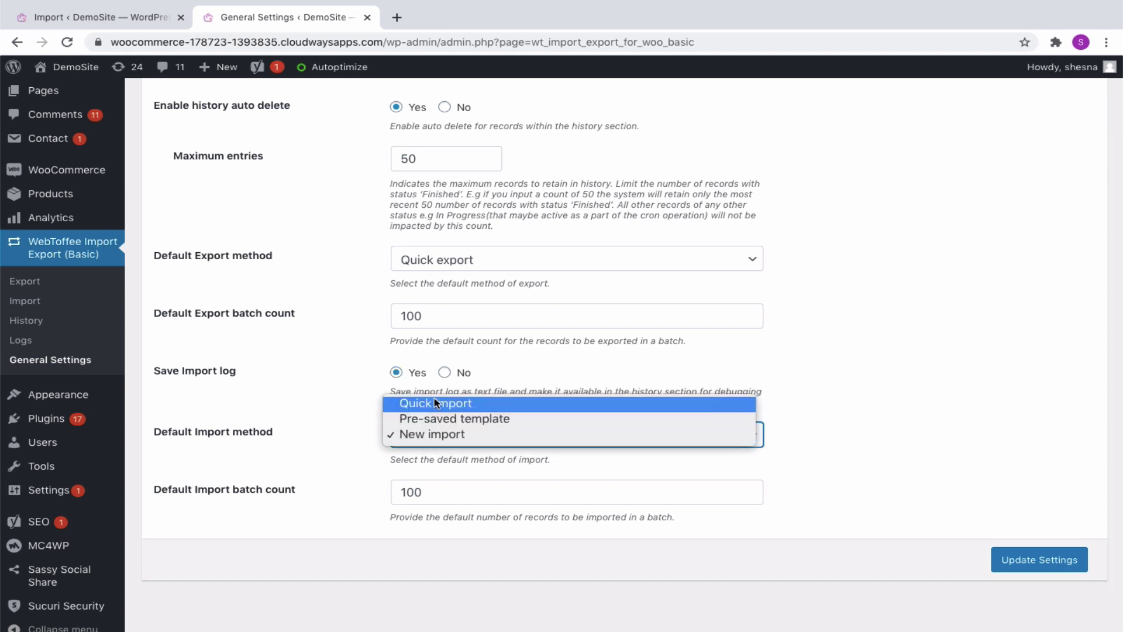
pyautogui.click(436, 439)
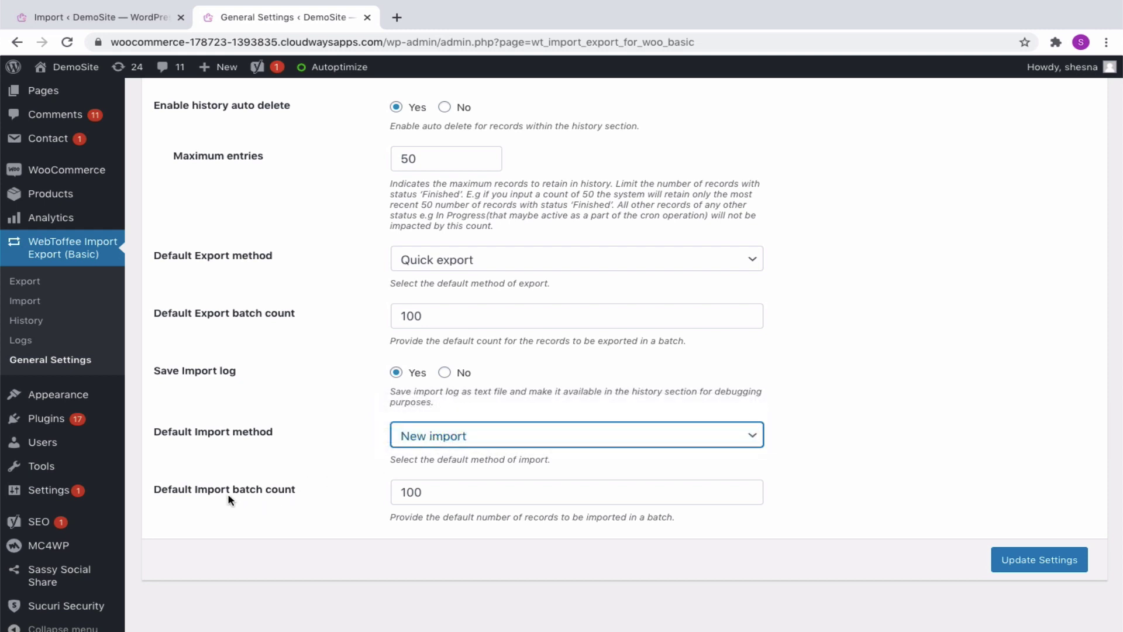
pyautogui.click(436, 498)
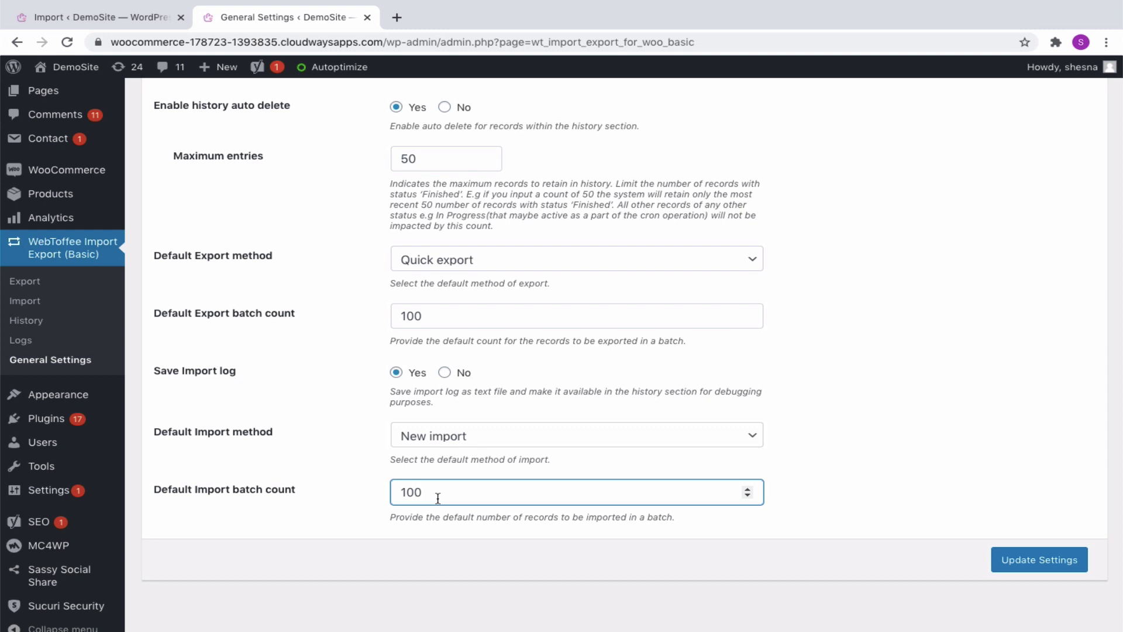
pyautogui.click(1041, 559)
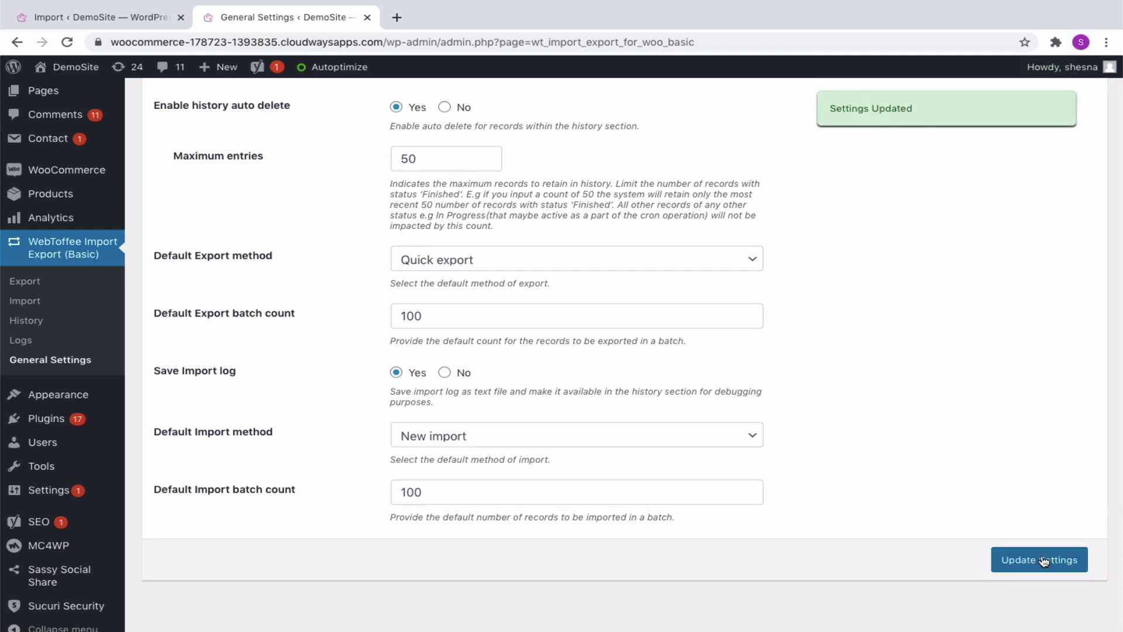
pyautogui.scroll(2, 921, 450)
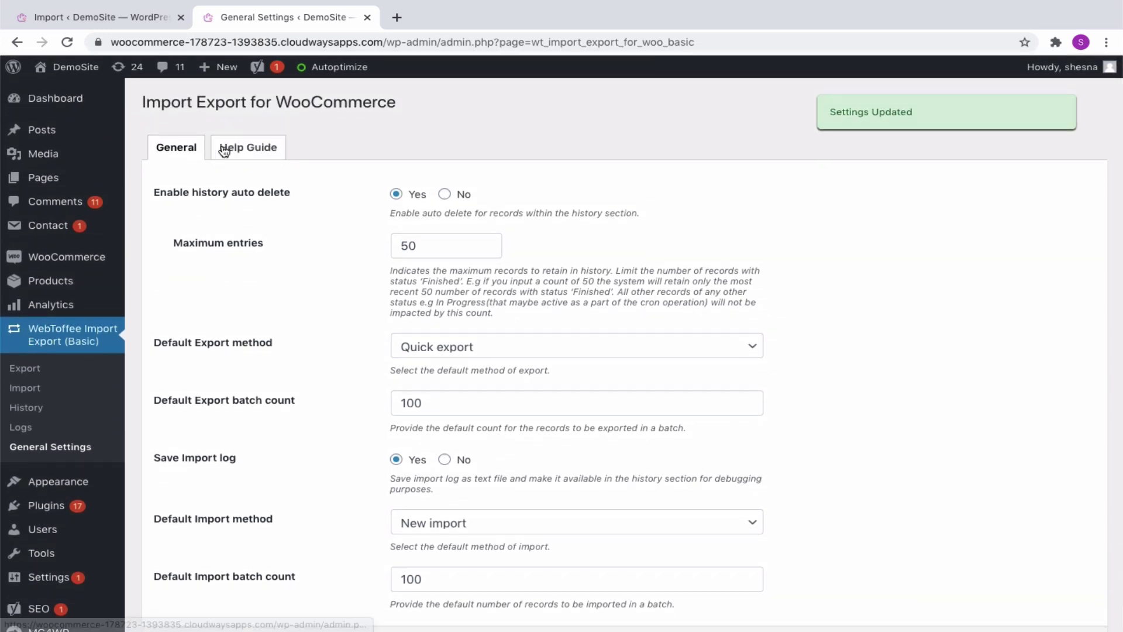
pyautogui.click(246, 149)
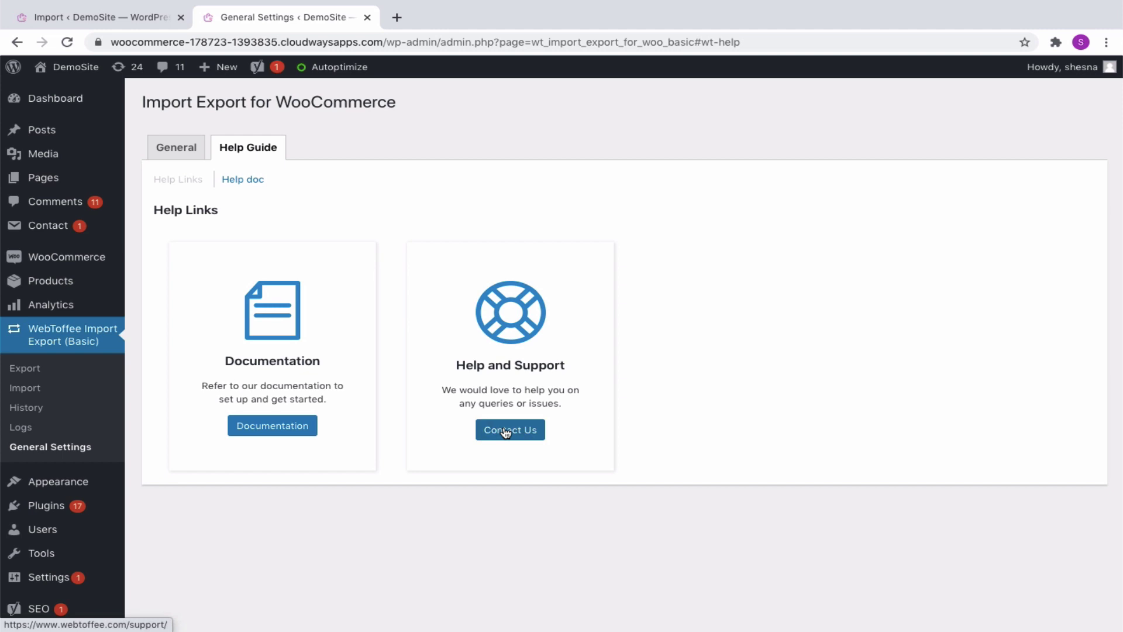
pyautogui.scroll(-1, 718, 299)
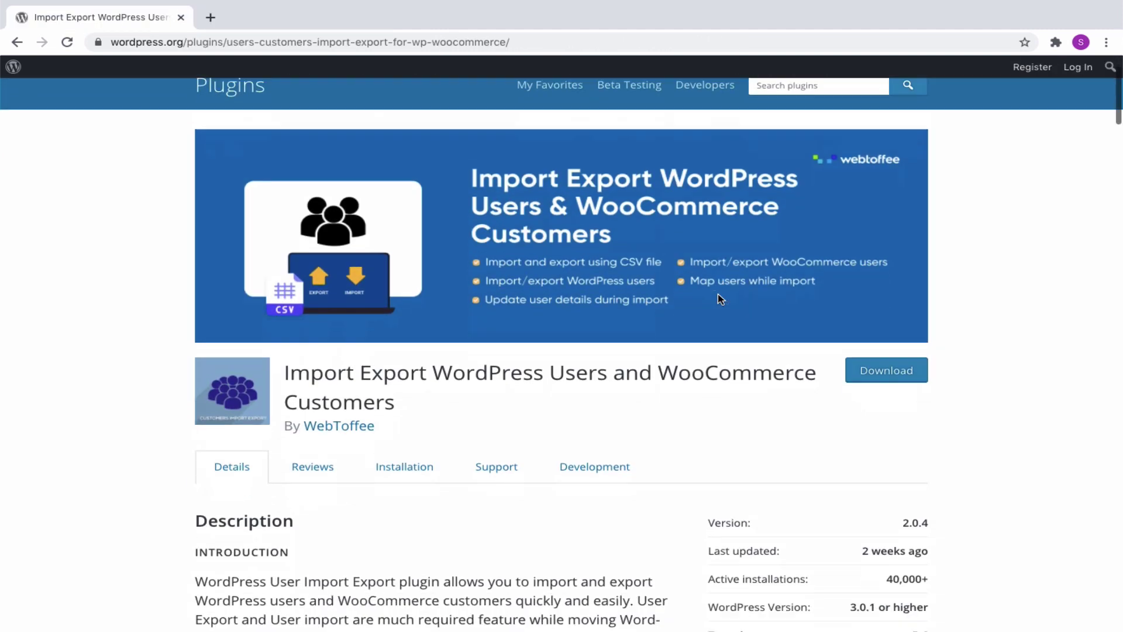
pyautogui.scroll(-1, 718, 299)
pyautogui.scroll(-1, 717, 299)
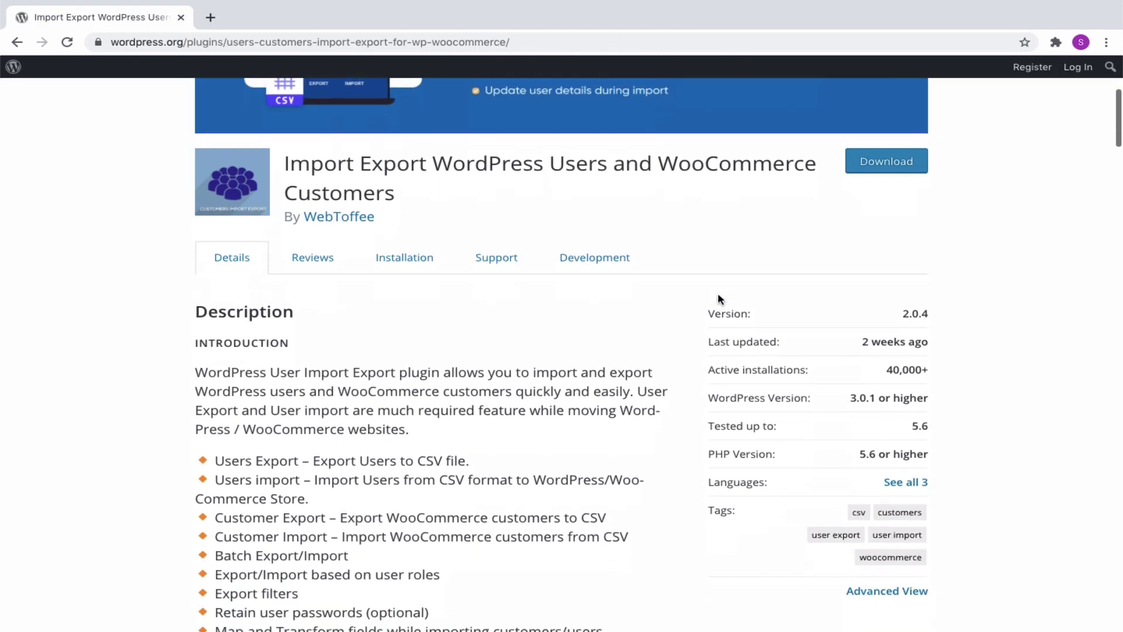
pyautogui.scroll(-1, 718, 299)
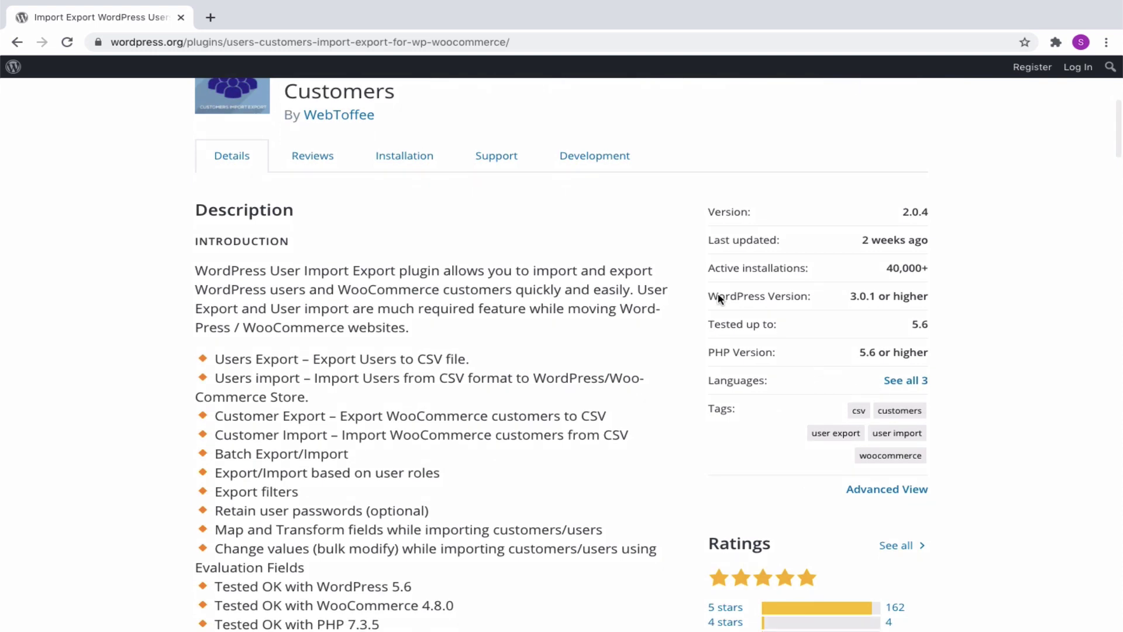
pyautogui.scroll(-1, 717, 299)
pyautogui.scroll(-1, 718, 298)
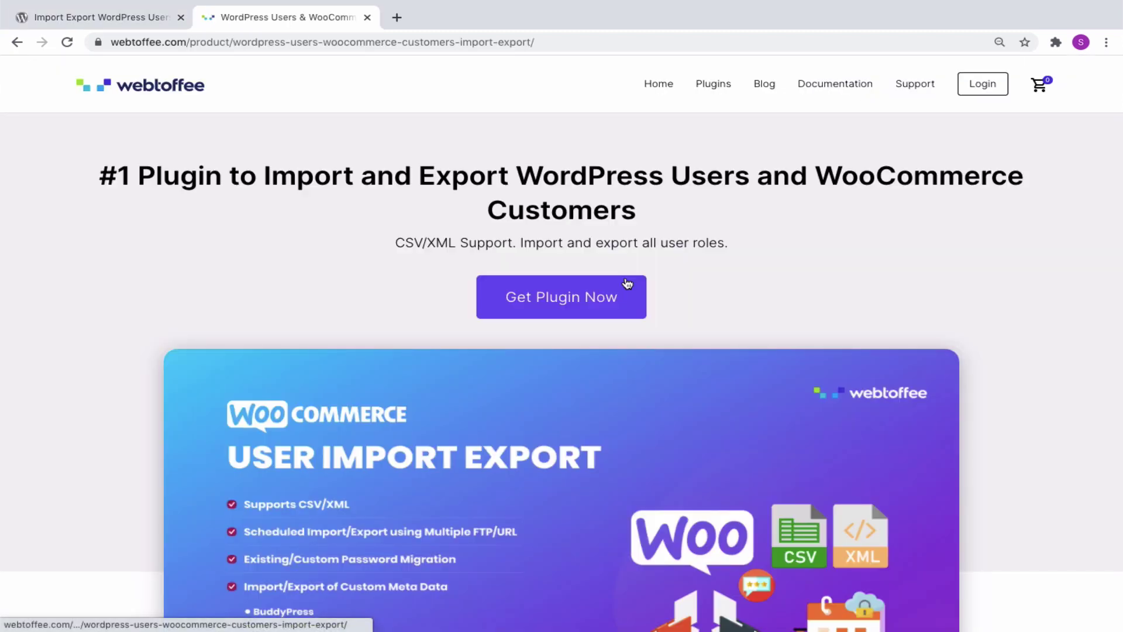
pyautogui.scroll(-1, 628, 283)
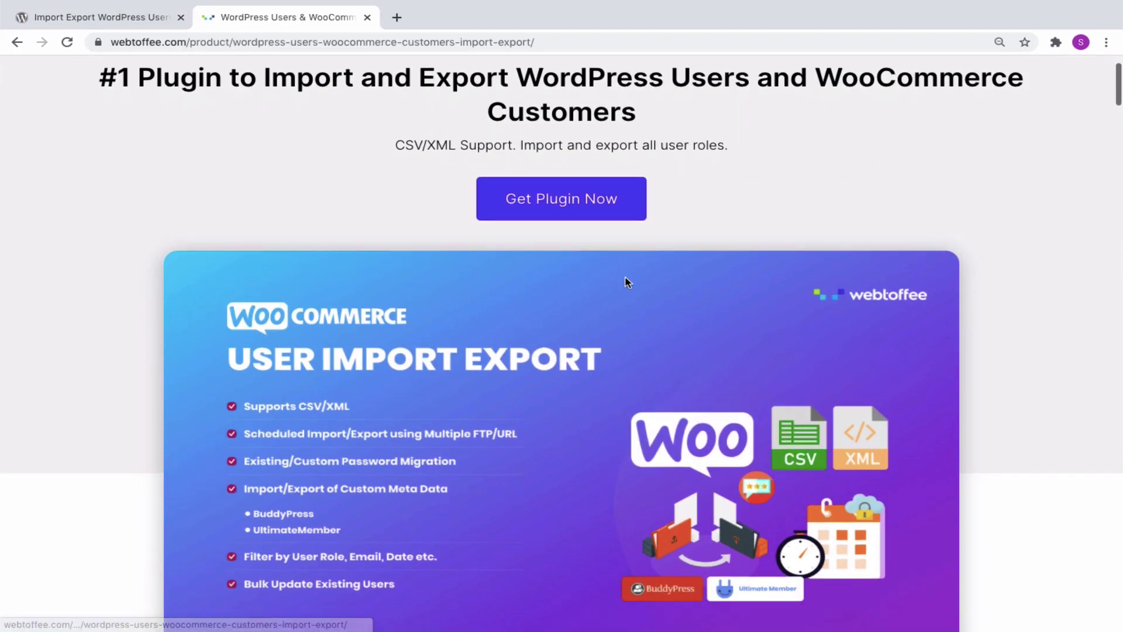
pyautogui.scroll(-2, 628, 282)
pyautogui.scroll(-1, 627, 282)
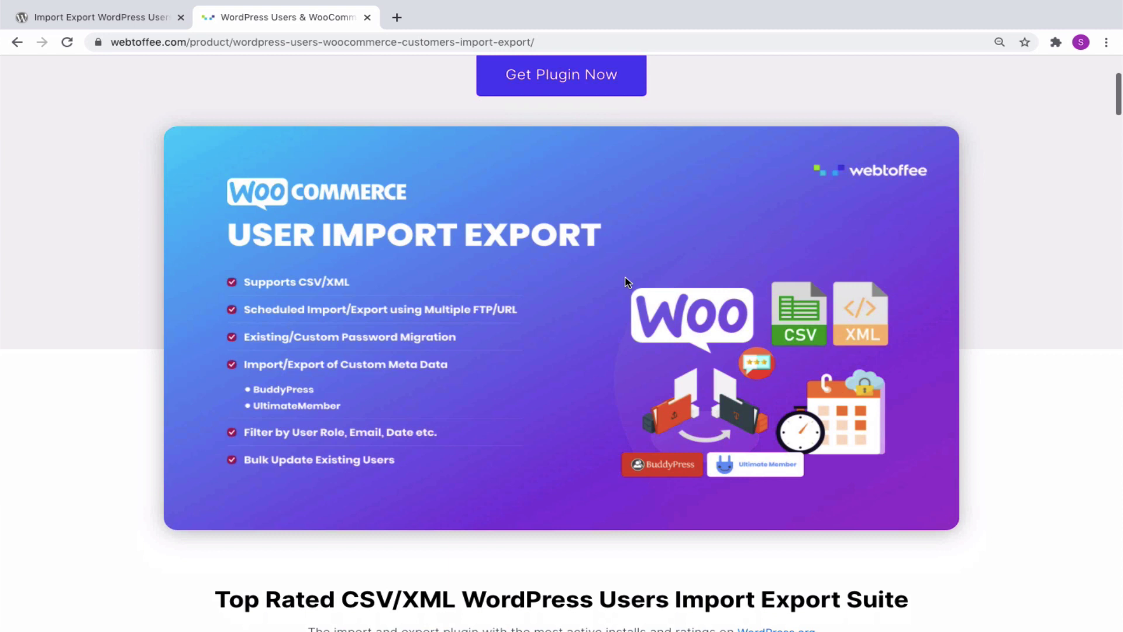